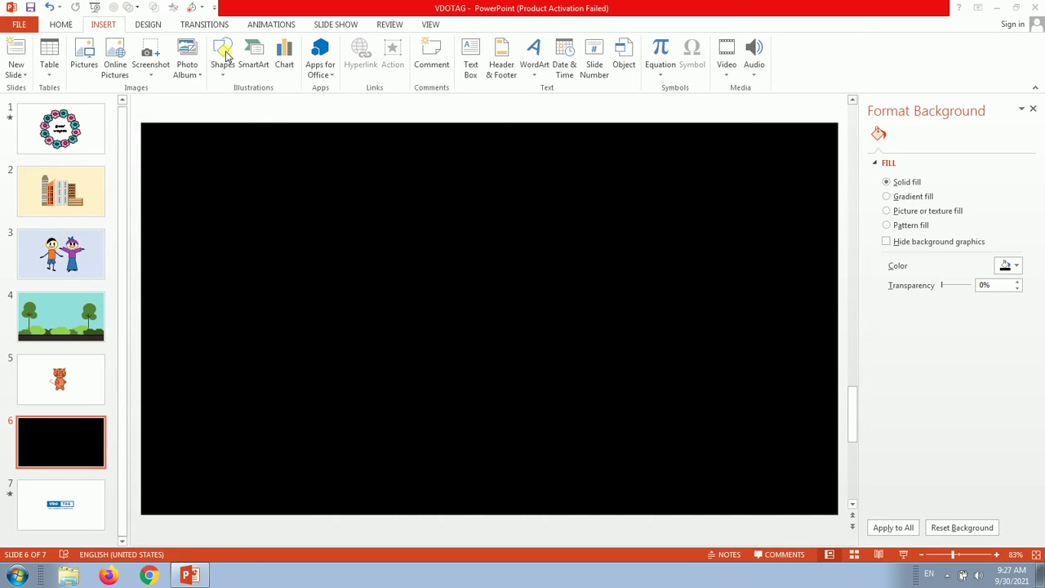
Draw a Diagonal Stripe from Basic Shapes in the upper middle of the black slide.
click(225, 53)
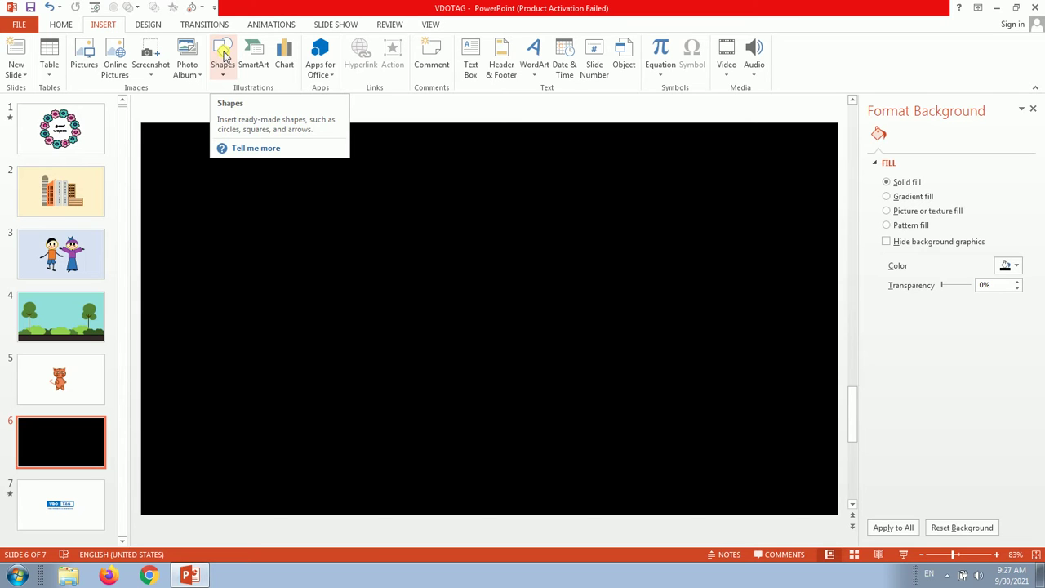
click(226, 54)
click(225, 53)
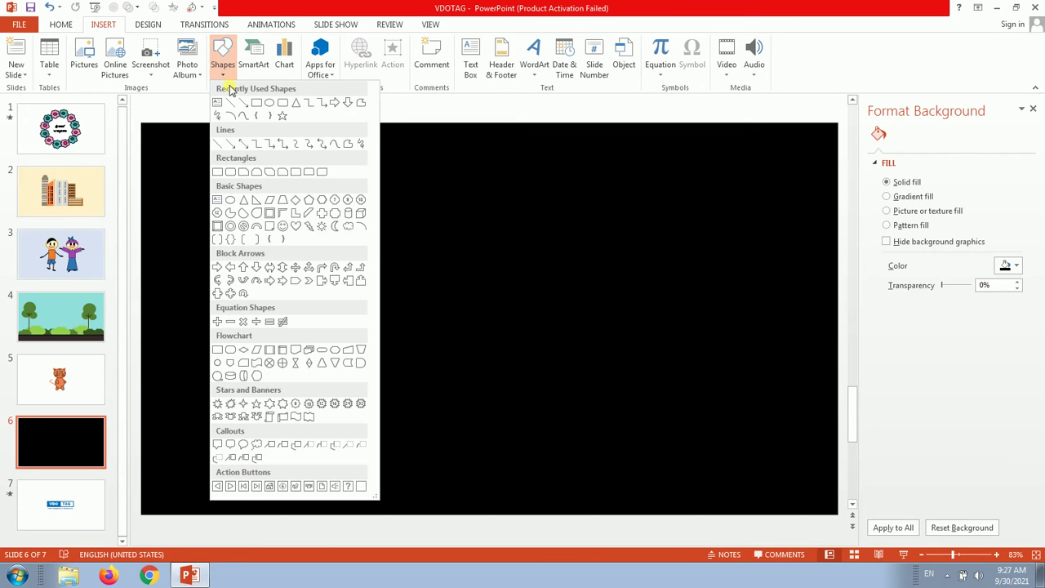
click(307, 214)
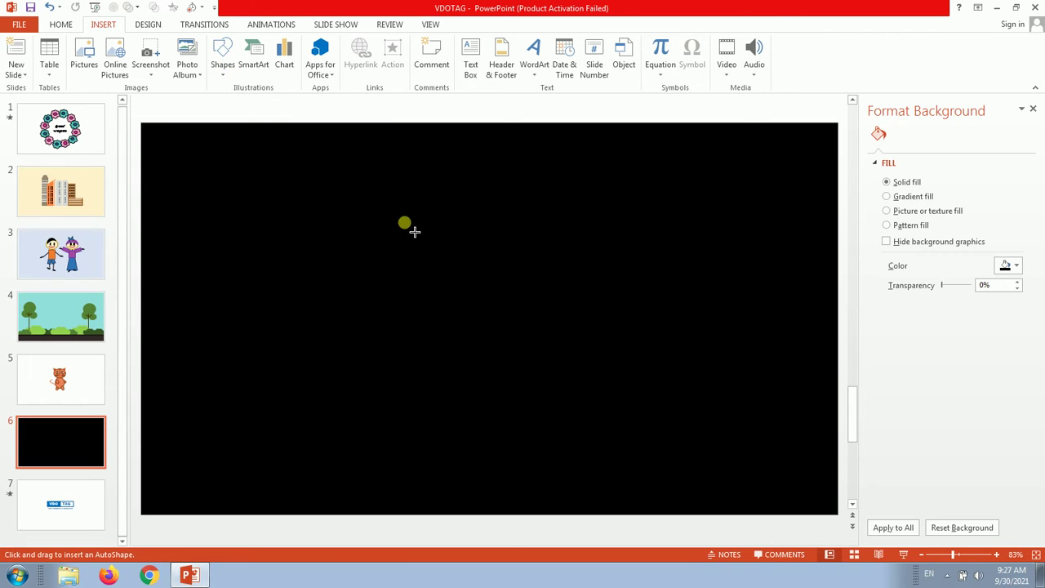
mouse_move(414, 229)
mouse_down()
mouse_move(488, 309)
mouse_move(479, 300)
mouse_up()
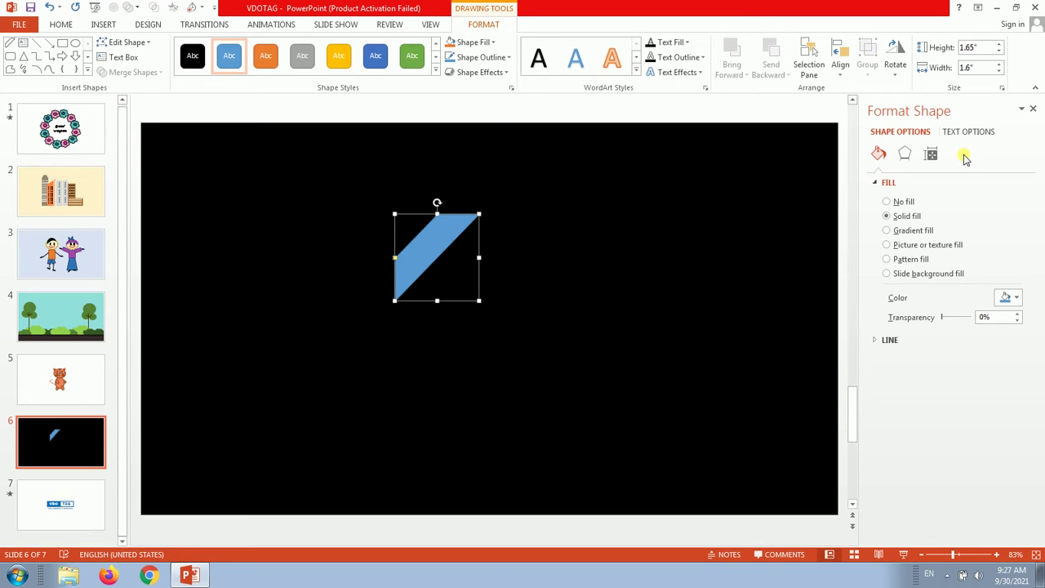
Resize the diagonal stripe to 1.5" high by 1.5" wide in Format Shape.
click(932, 157)
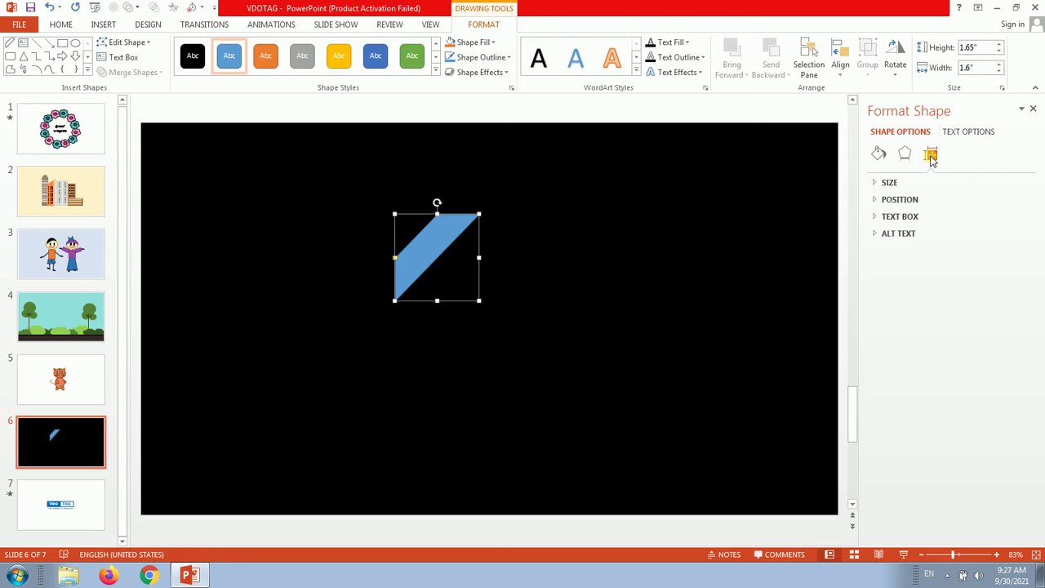
click(887, 184)
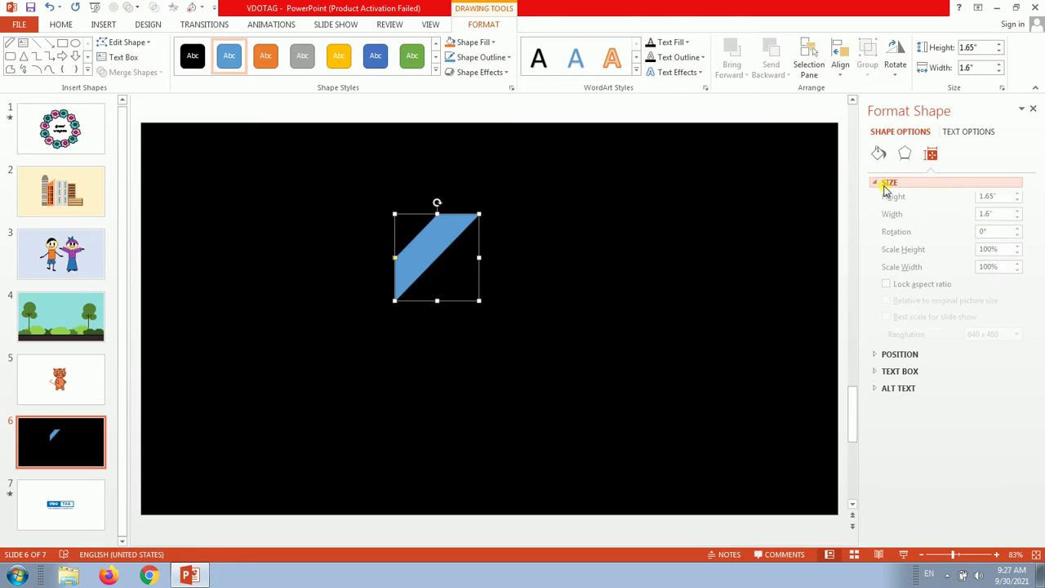
click(993, 198)
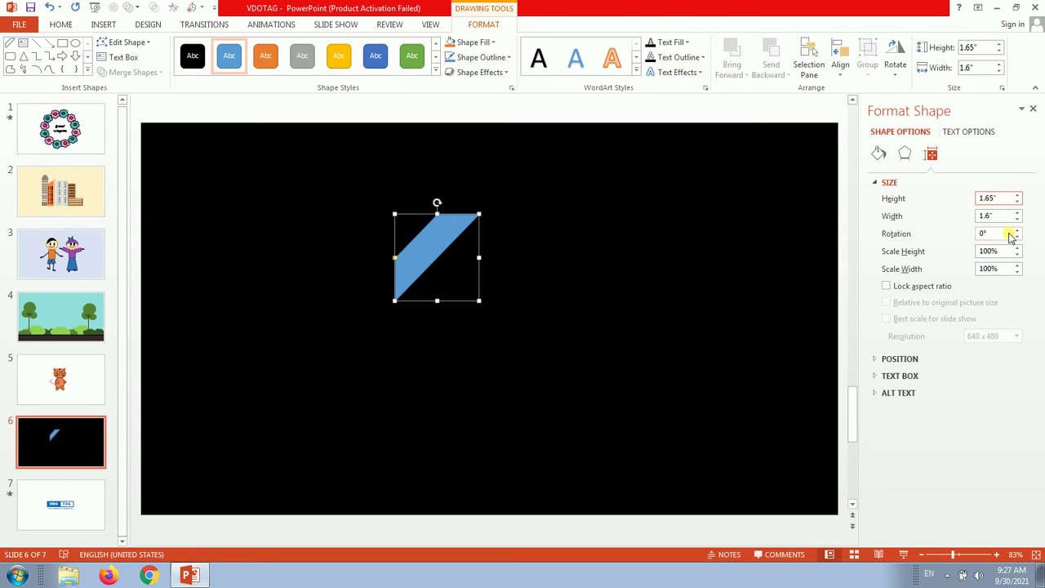
key(Return)
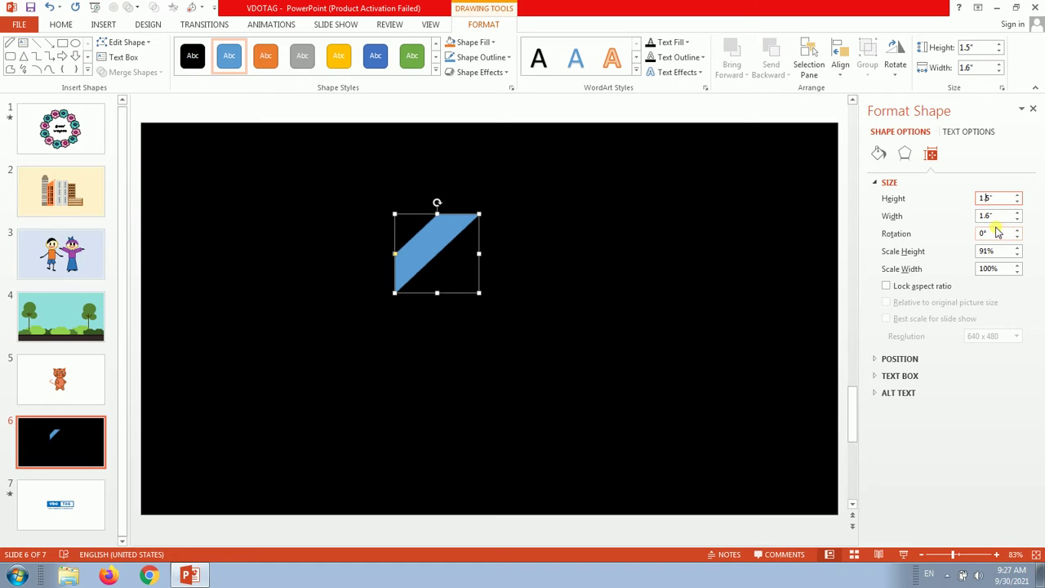
click(995, 214)
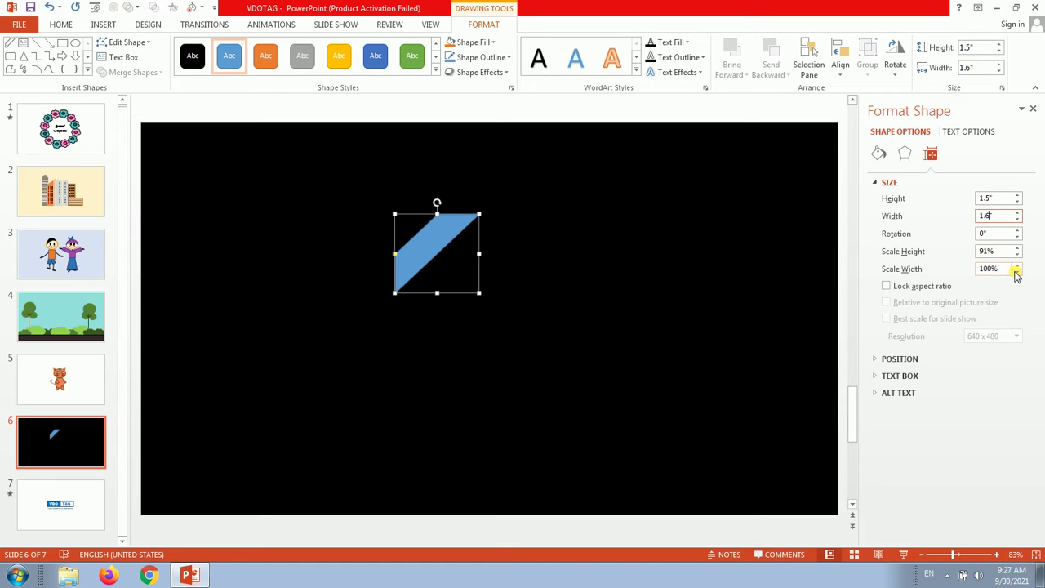
text(5")
key(Return)
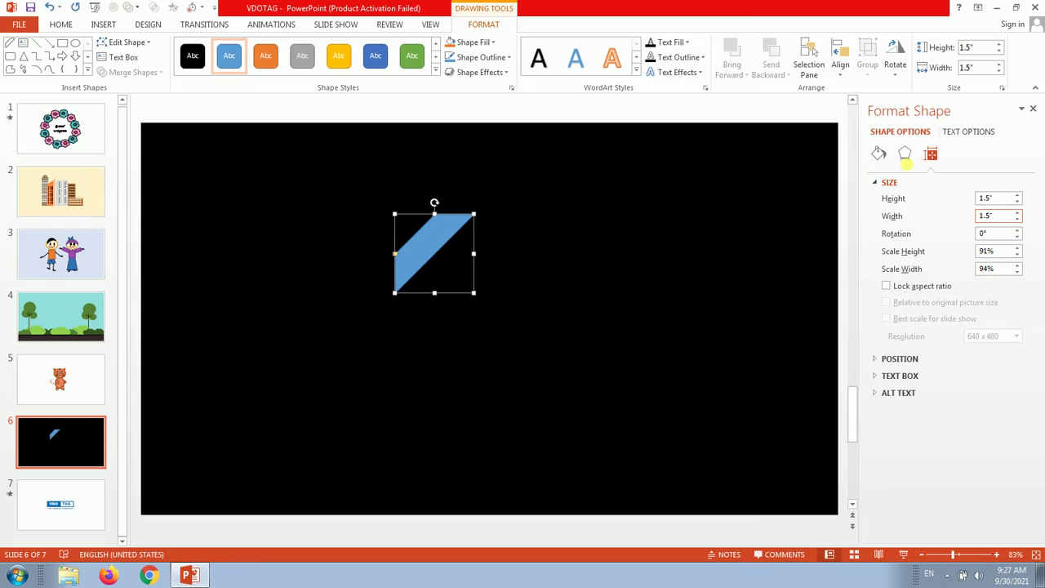
click(906, 156)
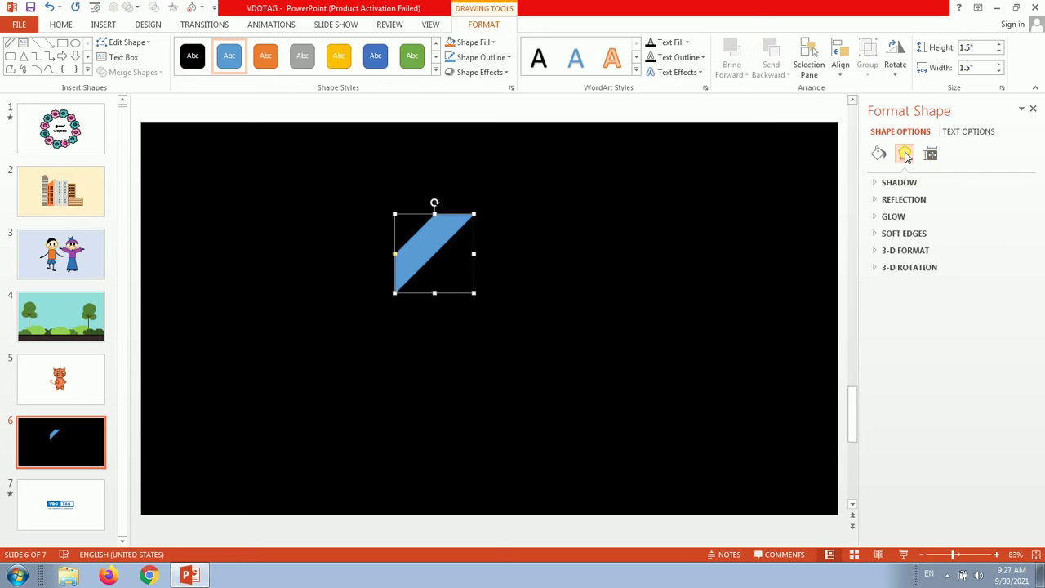
Apply the first top-bevel preset (6 pt) and rotate the stripe upright.
click(898, 250)
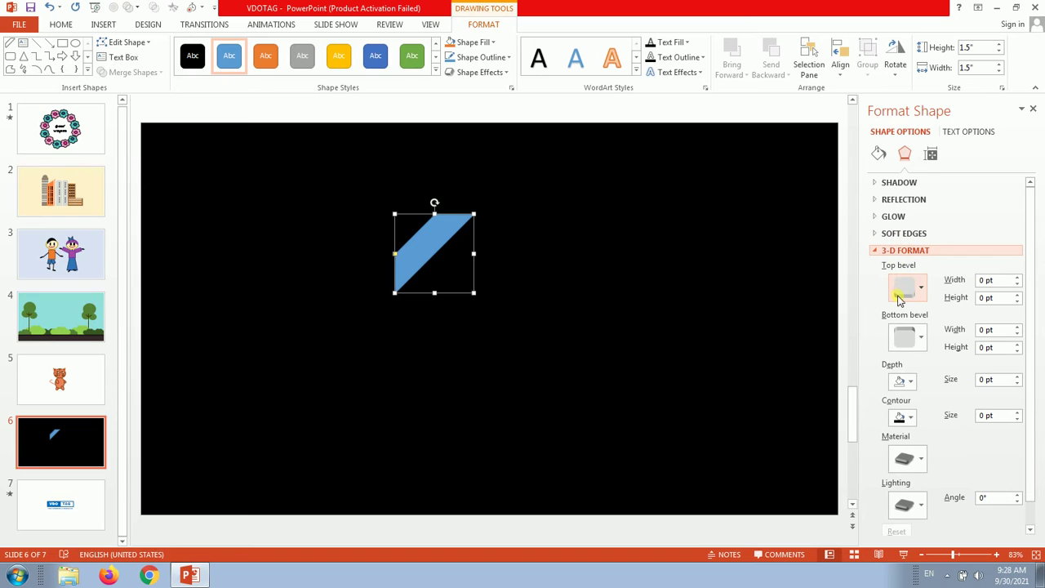
click(908, 294)
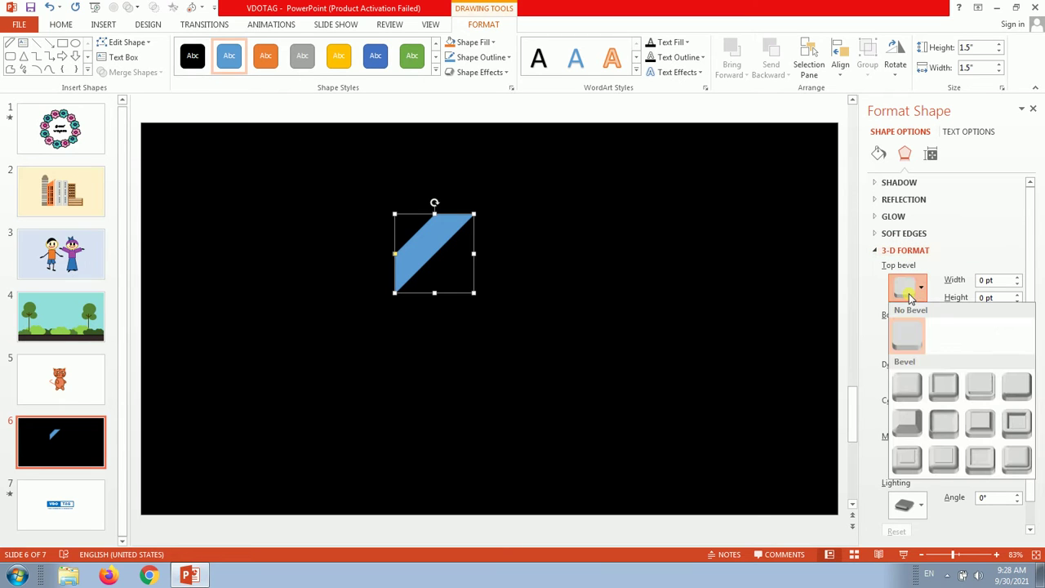
click(905, 290)
click(915, 383)
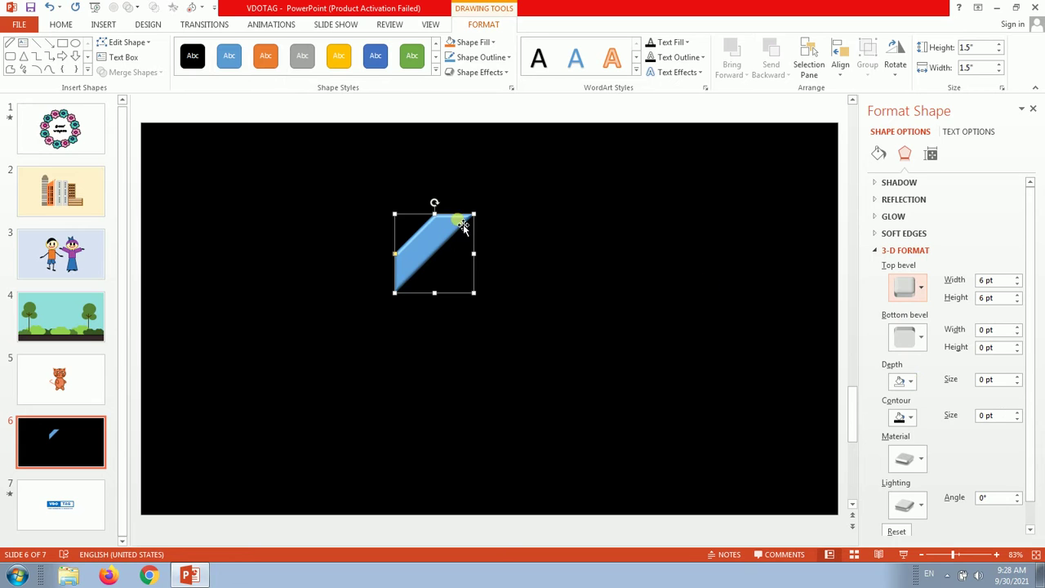
drag(438, 207, 404, 226)
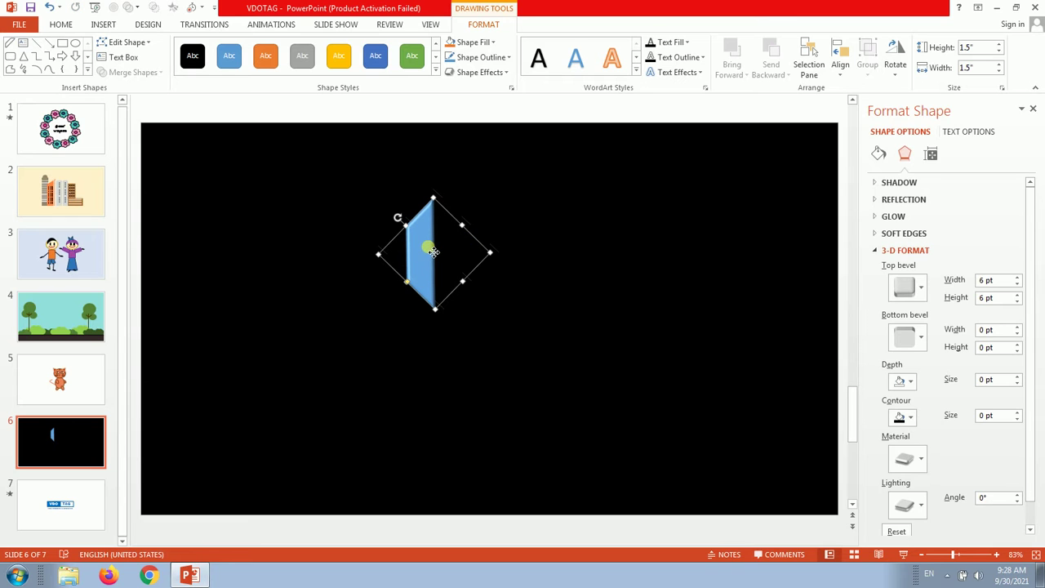
Copy the beveled stripe and paste three stacked copies.
right_click(429, 247)
click(457, 275)
key(ctrl+v)
key(ctrl+v)
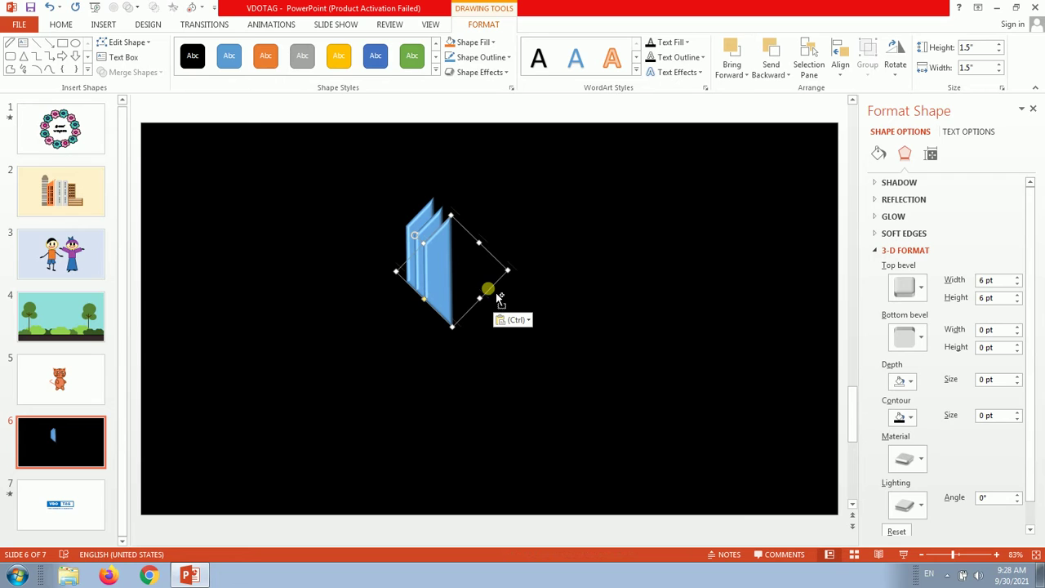
key(ctrl+v)
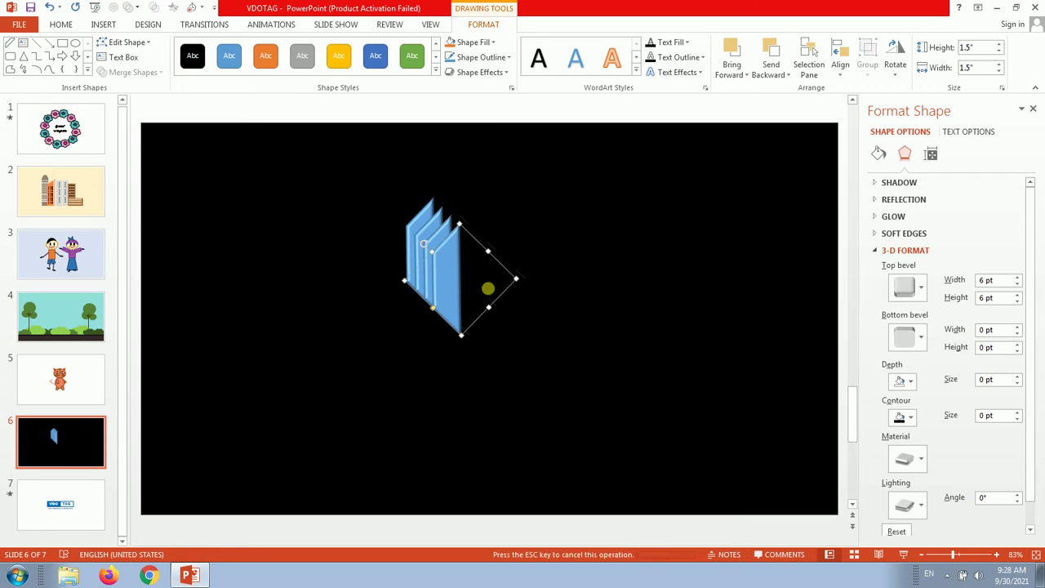
key(ctrl+v)
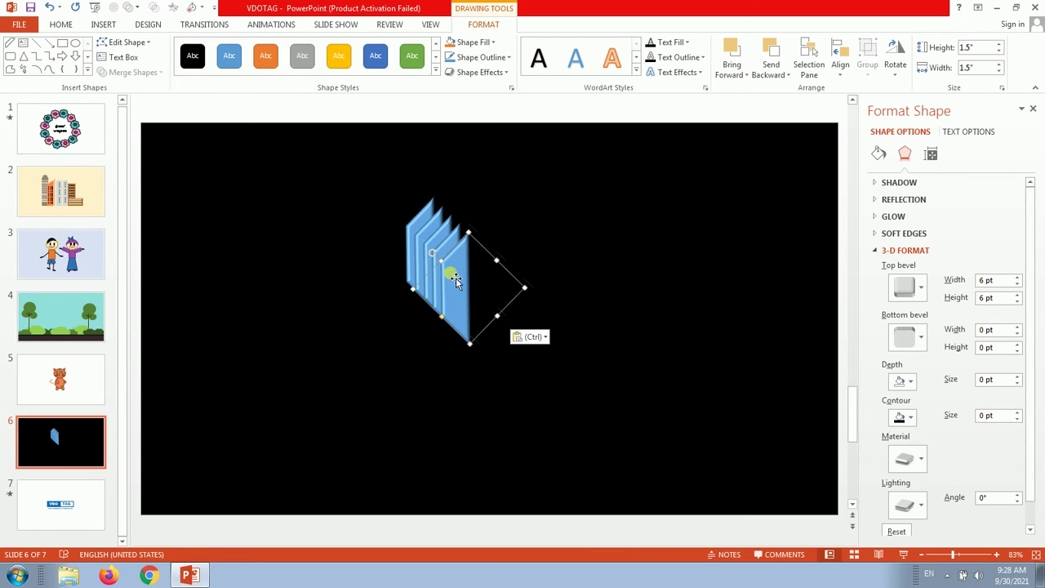
Drag the pasted copies out of the stack to spread them across the slide.
drag(455, 279, 476, 326)
click(404, 323)
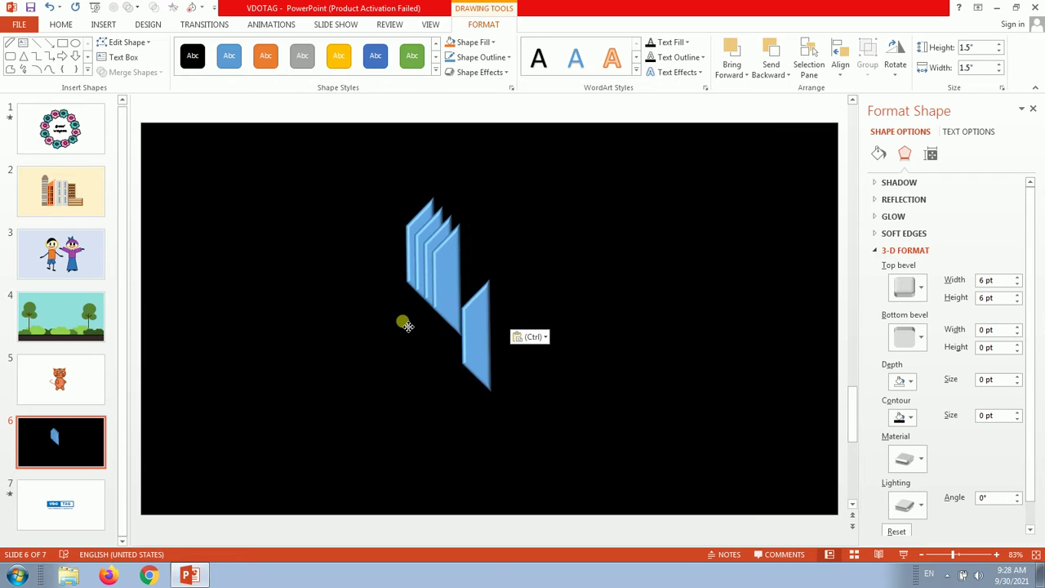
drag(407, 325, 351, 291)
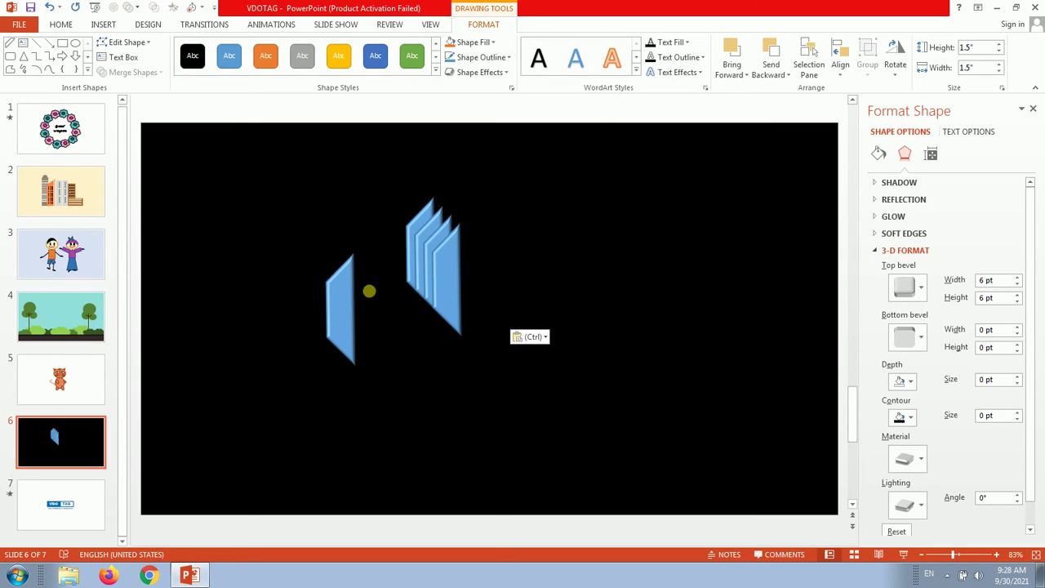
drag(455, 282, 538, 302)
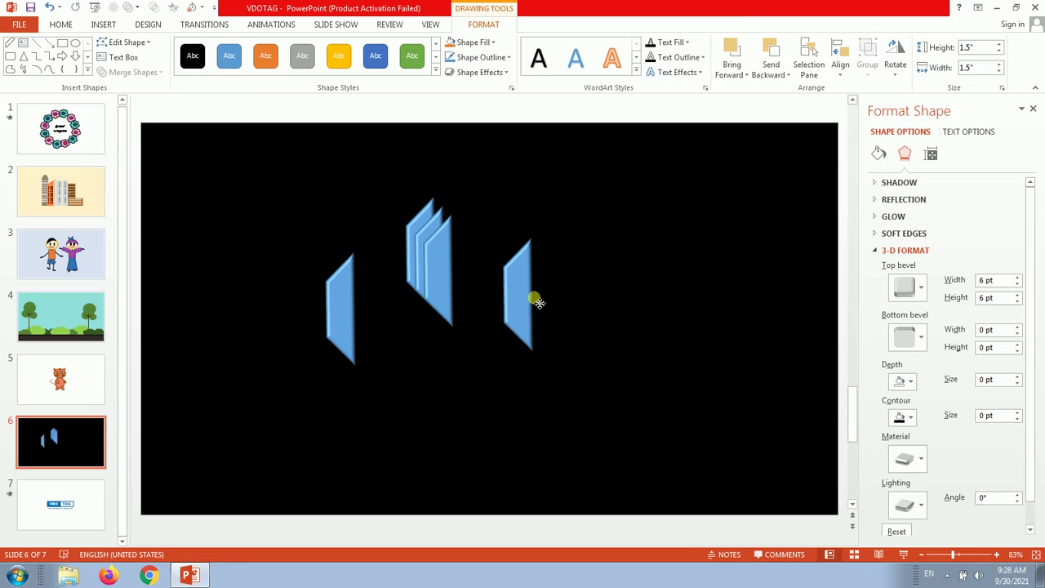
mouse_move(450, 273)
mouse_down()
mouse_move(511, 248)
mouse_move(582, 298)
mouse_up()
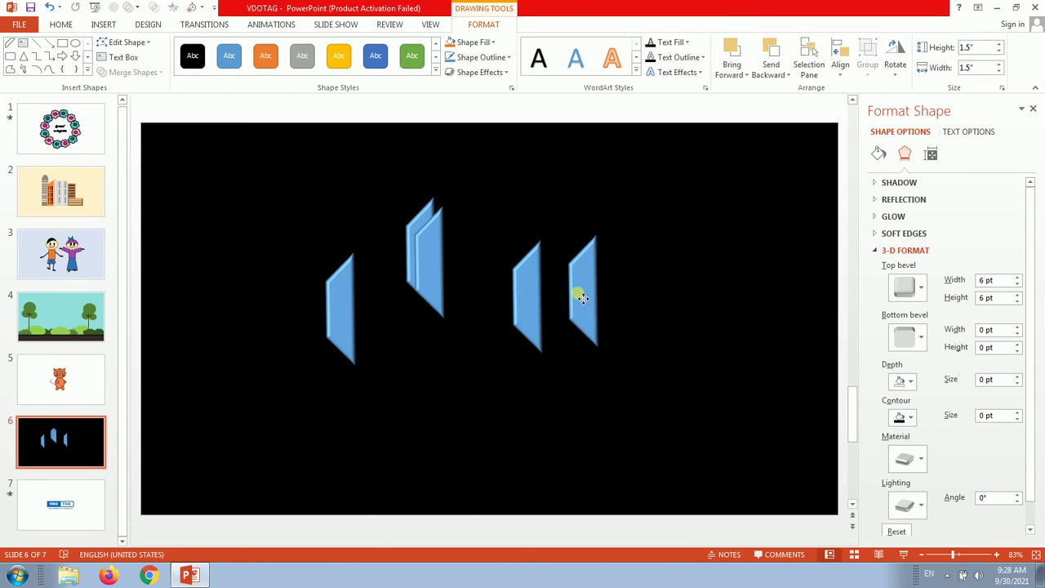
mouse_move(431, 256)
mouse_down()
mouse_move(482, 238)
mouse_move(508, 213)
mouse_up()
Rotate one piece horizontal, raise it, and move the middle piece under it.
click(422, 268)
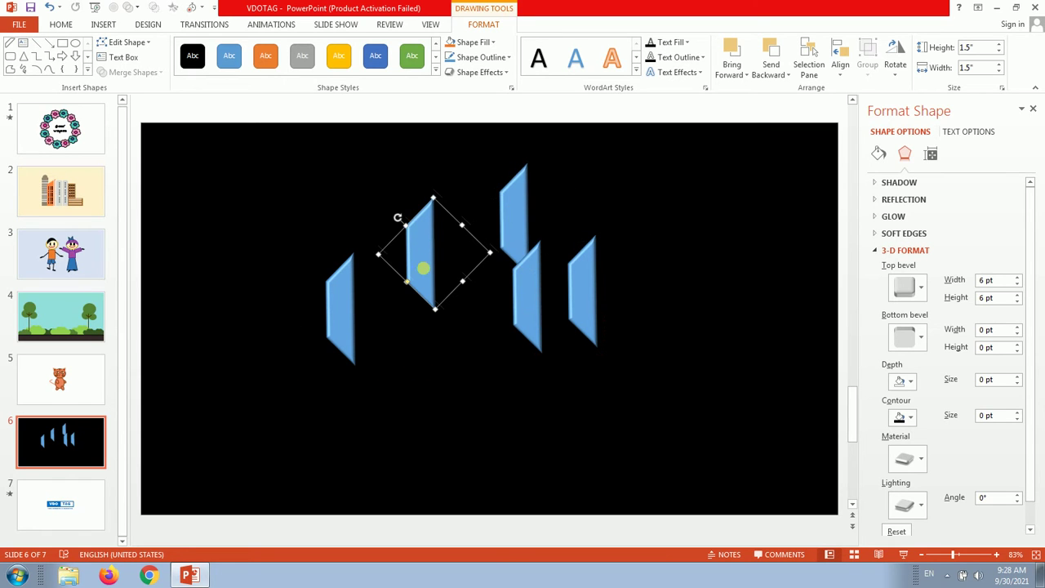
mouse_move(402, 222)
mouse_down()
mouse_move(411, 292)
mouse_move(450, 233)
mouse_up()
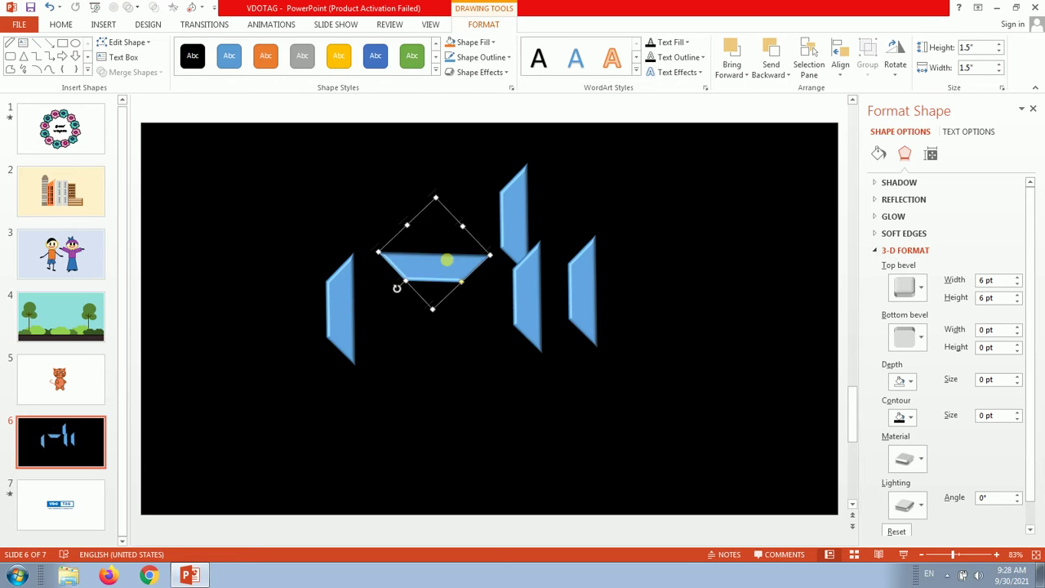
mouse_move(386, 245)
mouse_down()
mouse_move(401, 256)
mouse_move(395, 247)
mouse_up()
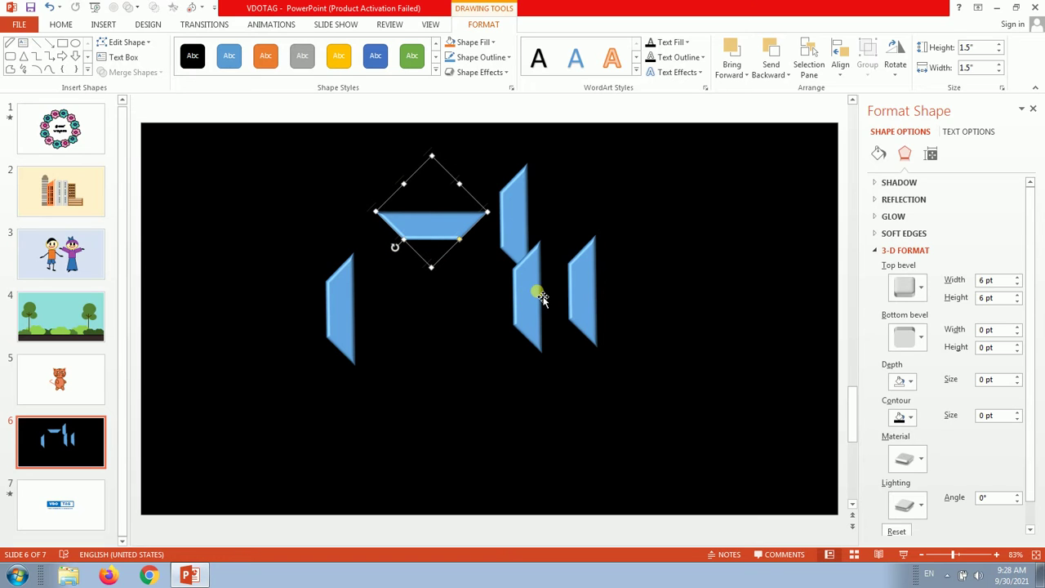
click(542, 299)
mouse_move(505, 253)
mouse_down()
mouse_move(552, 286)
mouse_move(567, 330)
mouse_move(494, 303)
mouse_move(389, 291)
mouse_move(393, 282)
mouse_up()
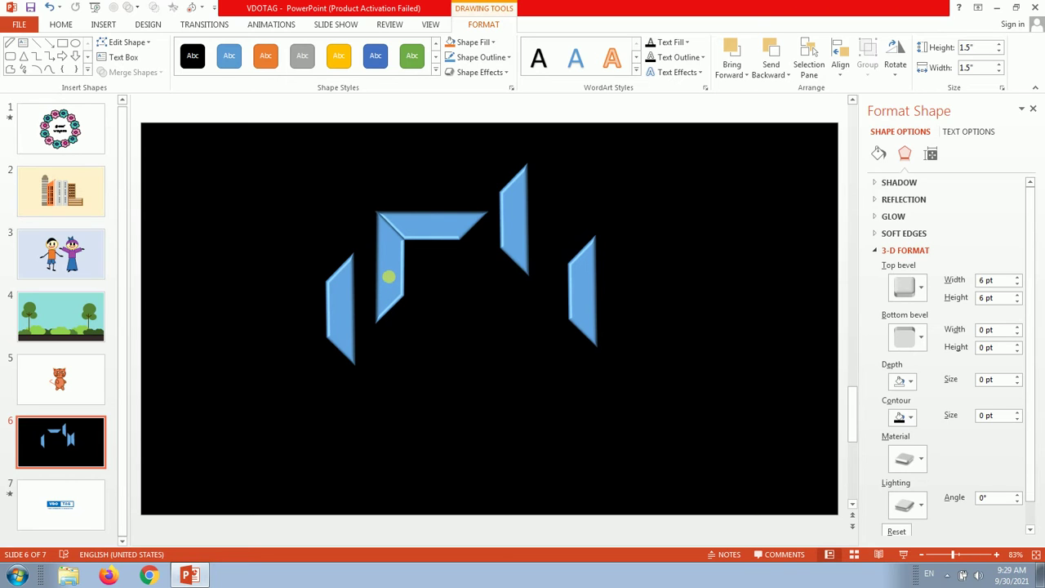
Rotate the right pieces and shift the left parallelogram to interlock the five-panel logo.
click(390, 278)
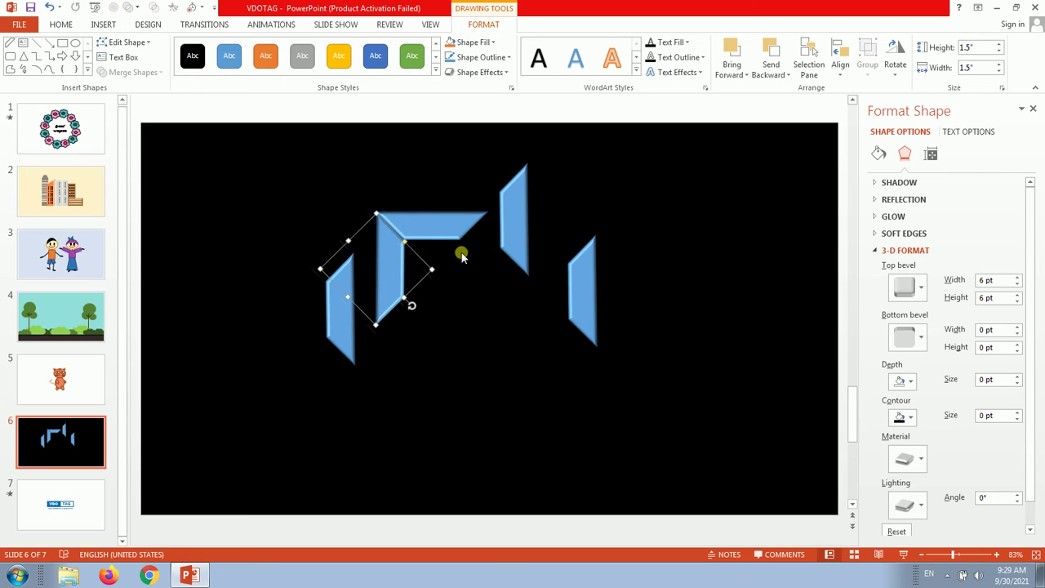
click(578, 288)
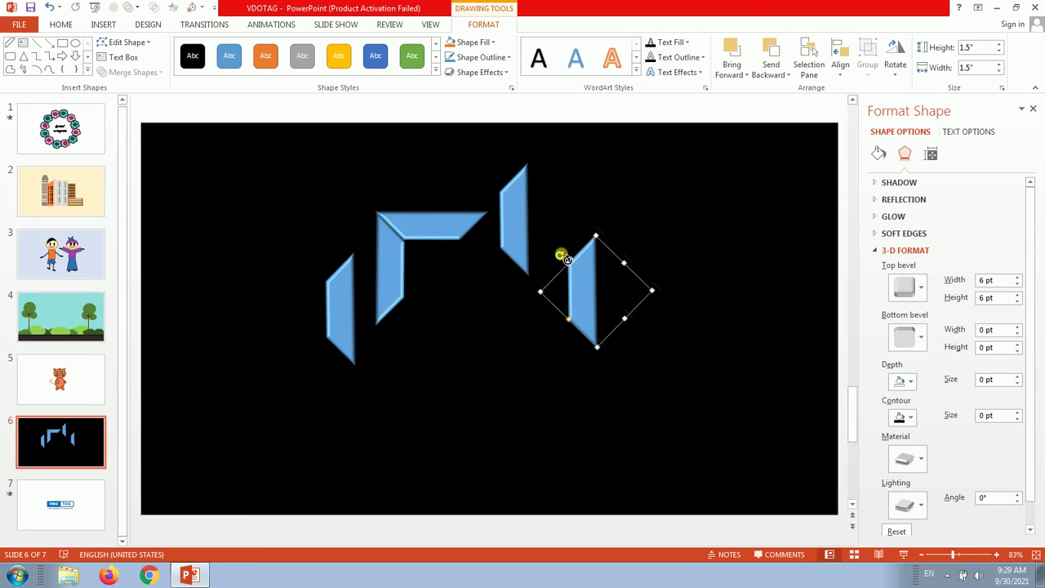
mouse_move(567, 259)
mouse_down()
mouse_move(625, 285)
mouse_move(618, 270)
mouse_move(519, 302)
mouse_move(431, 317)
mouse_move(436, 307)
mouse_up()
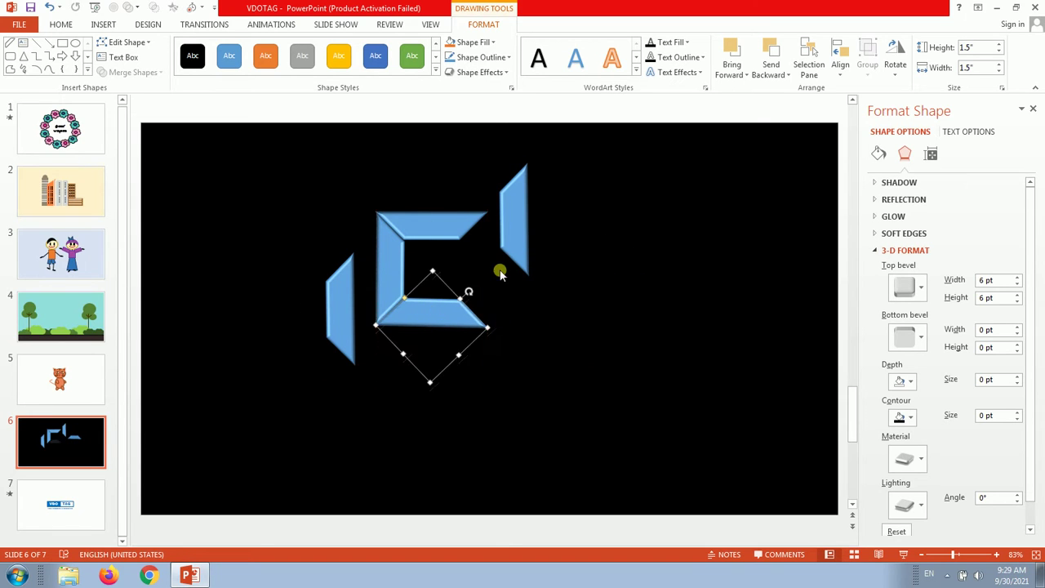
mouse_move(346, 286)
mouse_down()
mouse_move(339, 292)
mouse_move(372, 334)
mouse_up()
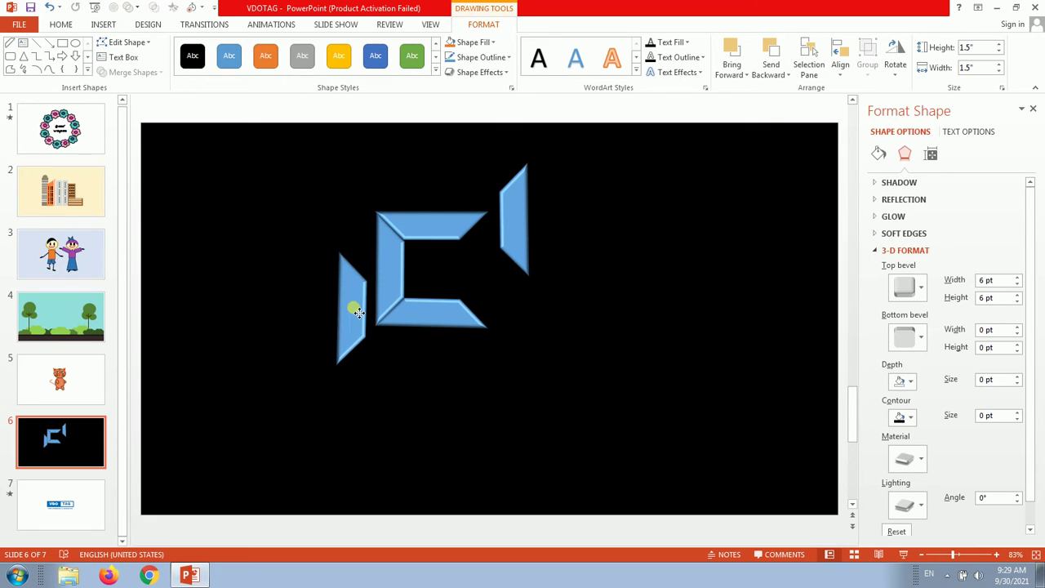
drag(364, 330, 361, 313)
click(362, 312)
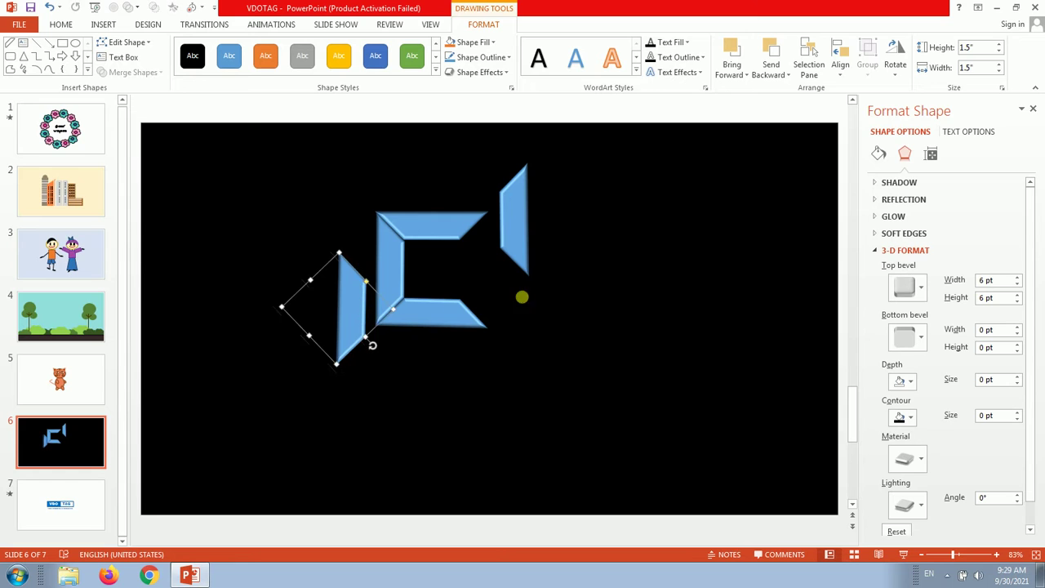
click(518, 241)
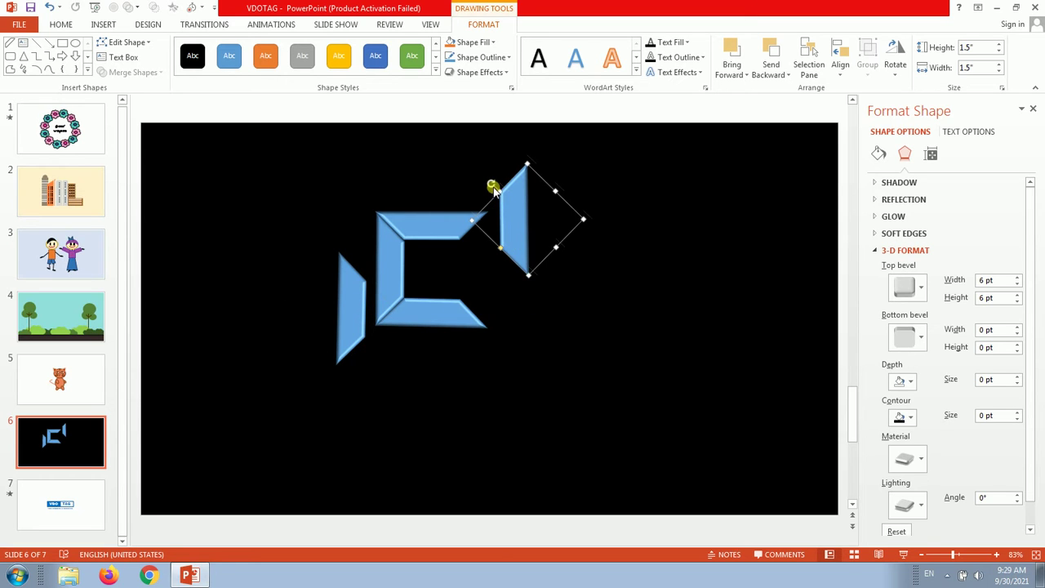
mouse_move(498, 188)
mouse_down()
mouse_move(555, 217)
mouse_move(555, 206)
mouse_move(532, 205)
mouse_move(439, 341)
mouse_move(406, 353)
mouse_move(419, 350)
mouse_up()
Draw a text box right of the logo's lower edge and type LEARNING CURVE.
click(543, 344)
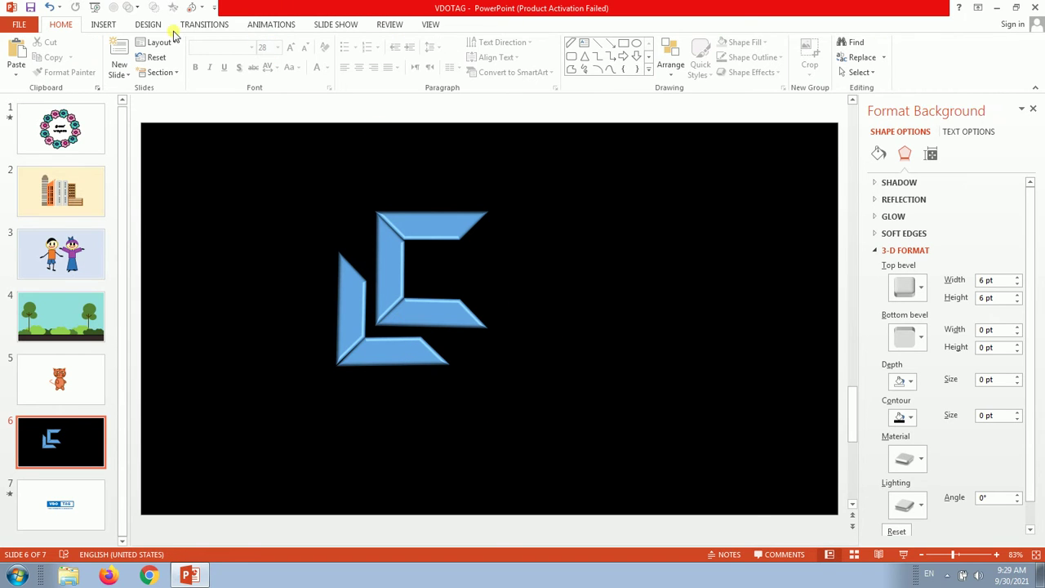
click(105, 25)
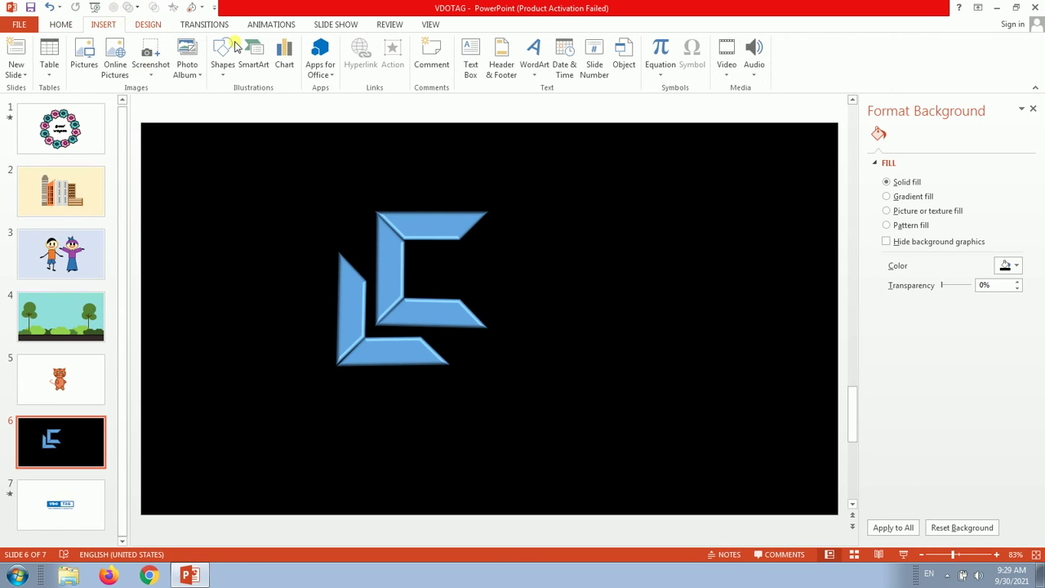
click(480, 75)
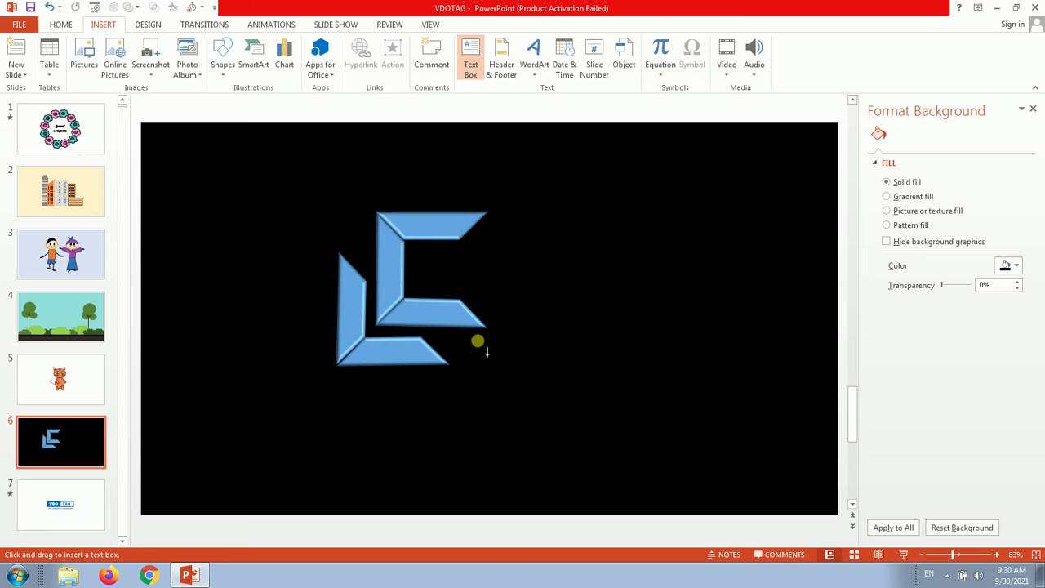
key(Escape)
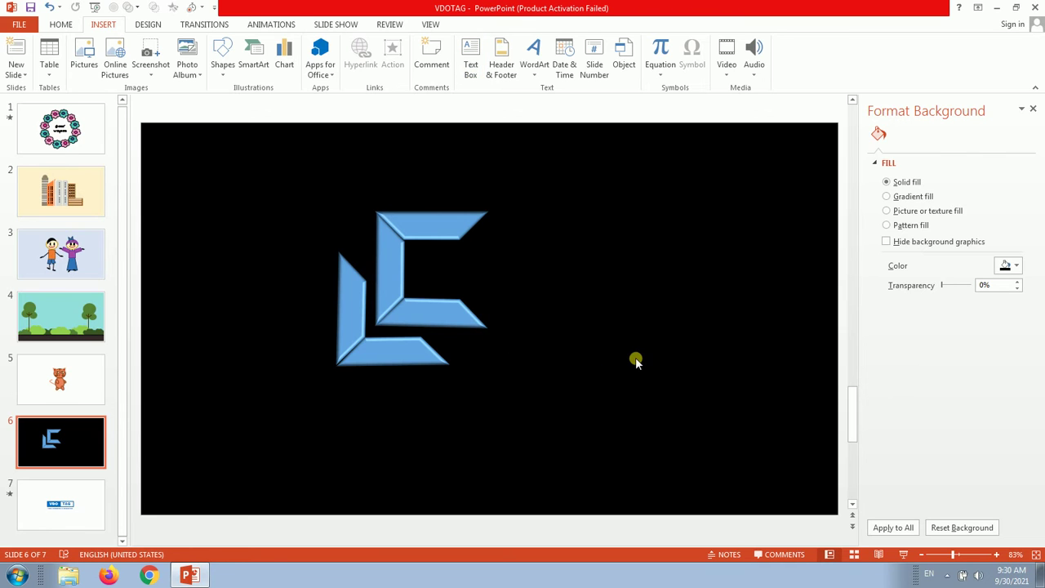
drag(637, 359, 475, 340)
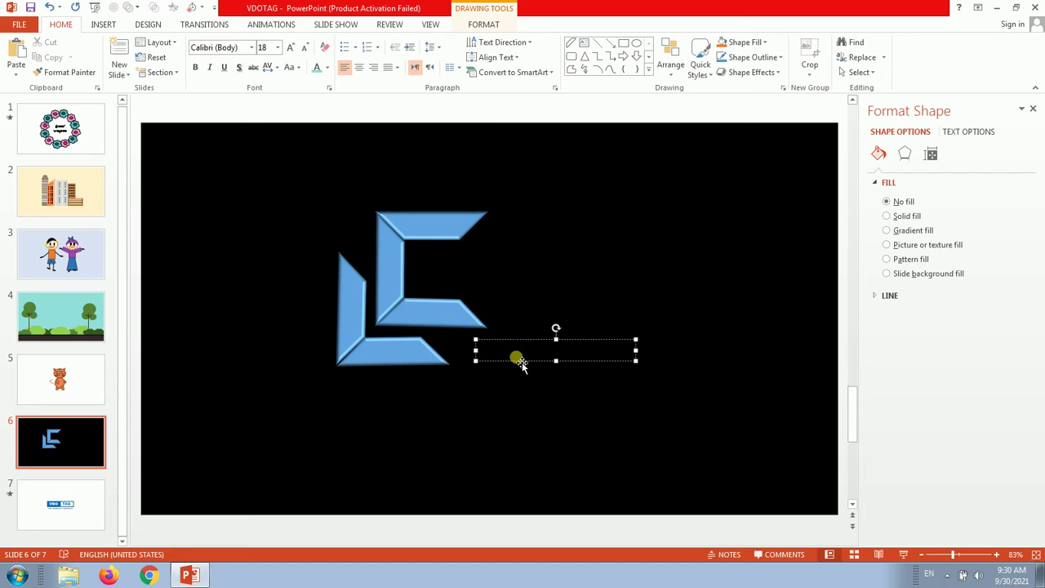
text(LEARNING CURVE)
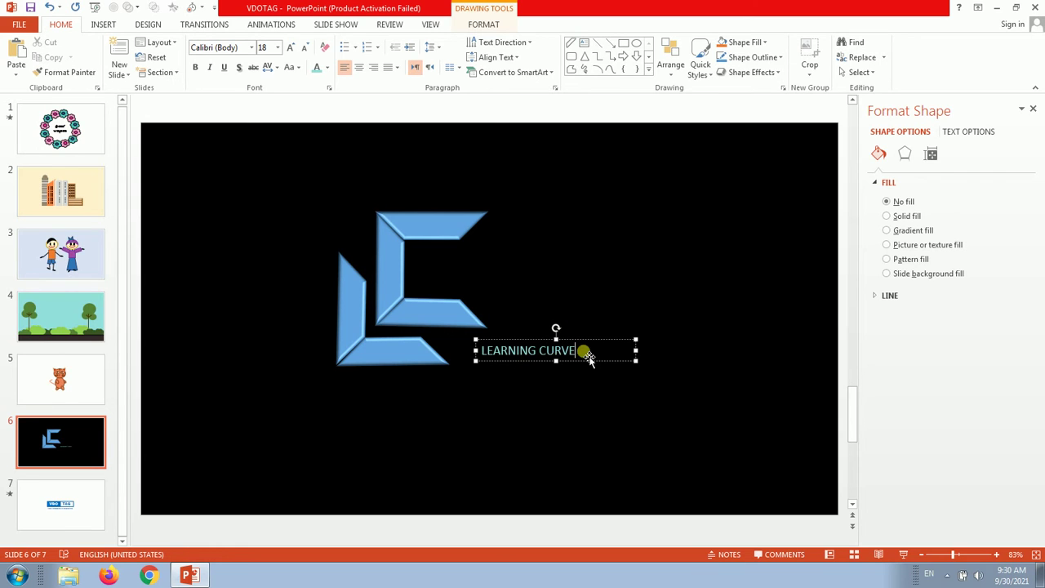
Set the LEARNING CURVE text to Arial Black at 28 pt.
triple_click(526, 353)
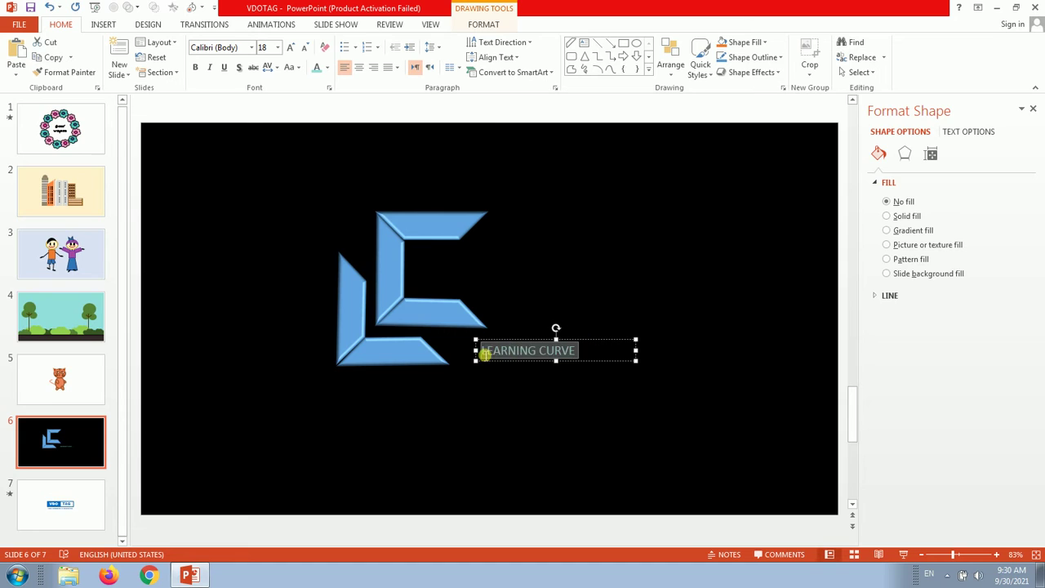
click(273, 46)
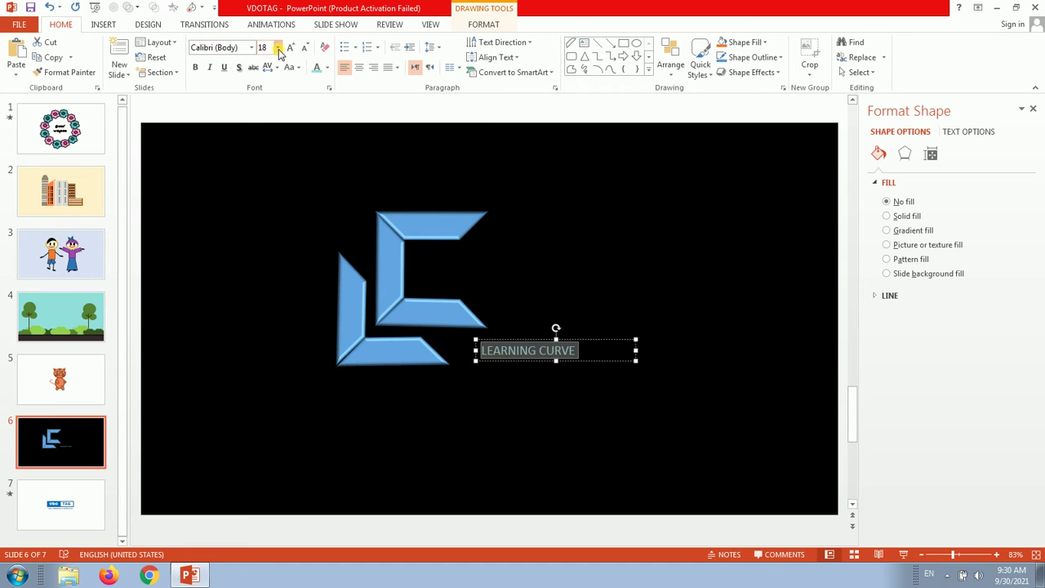
click(268, 211)
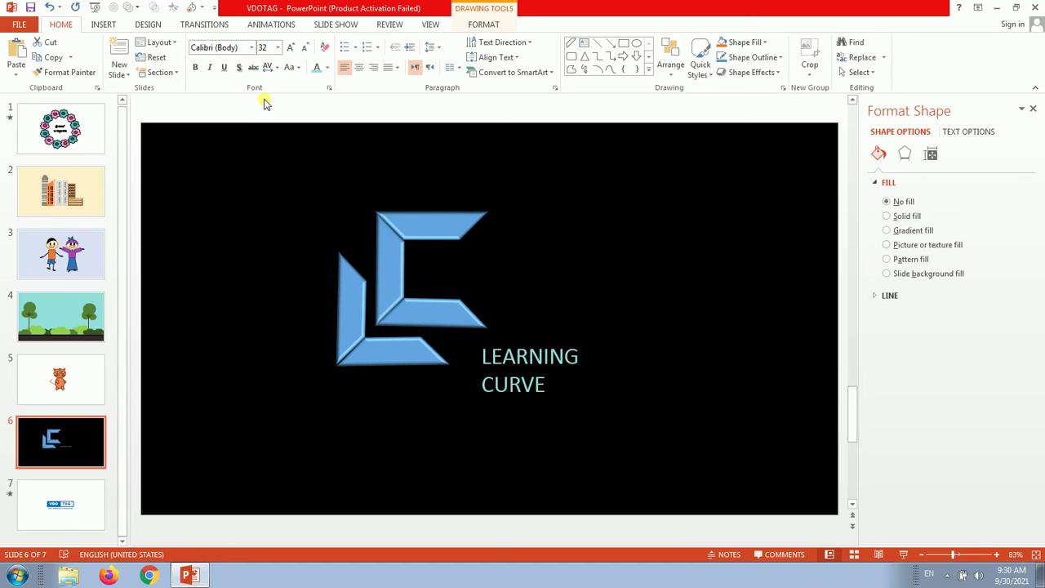
key(ctrl+z)
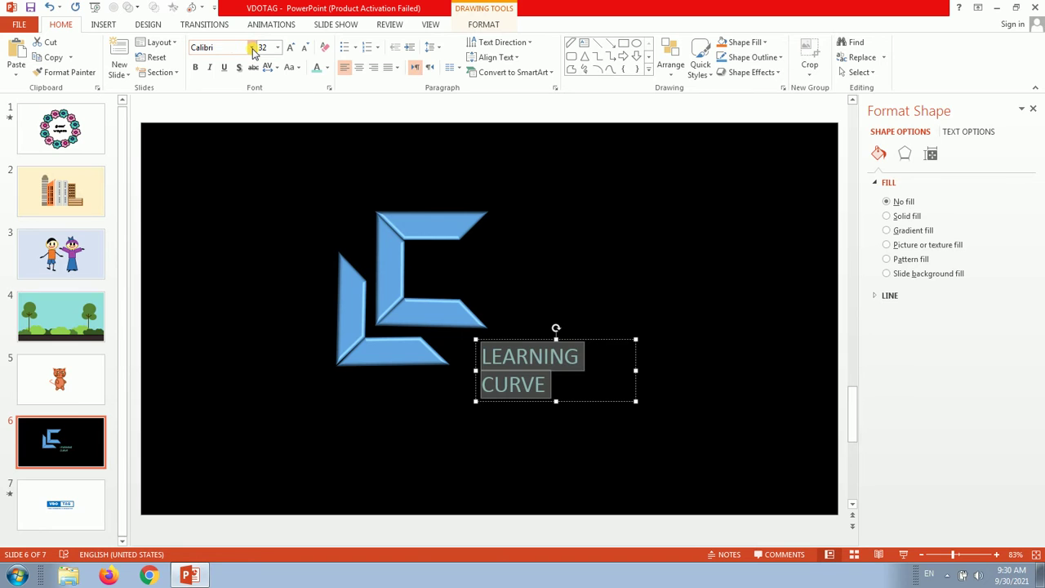
click(252, 49)
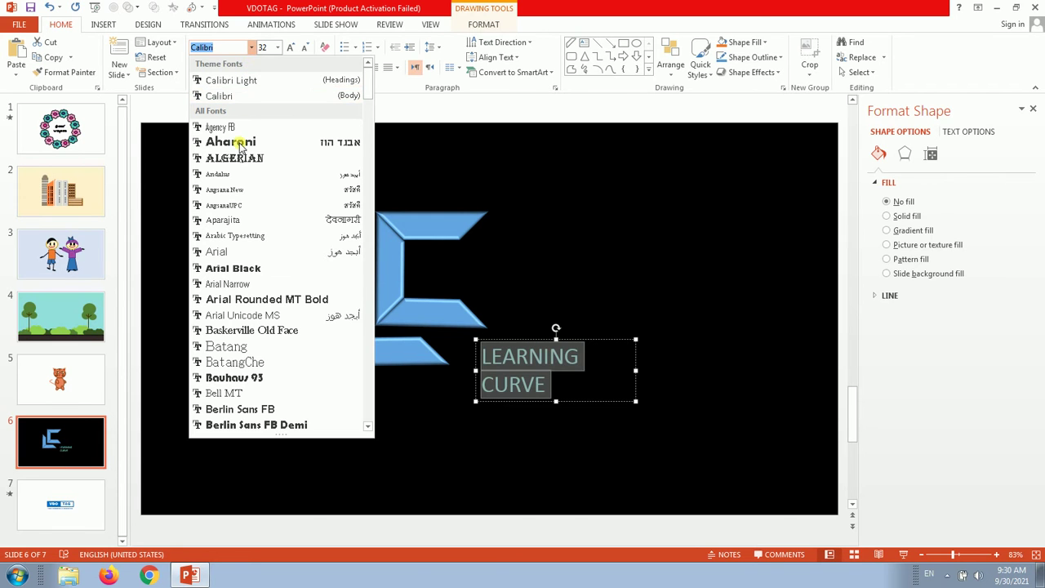
click(239, 269)
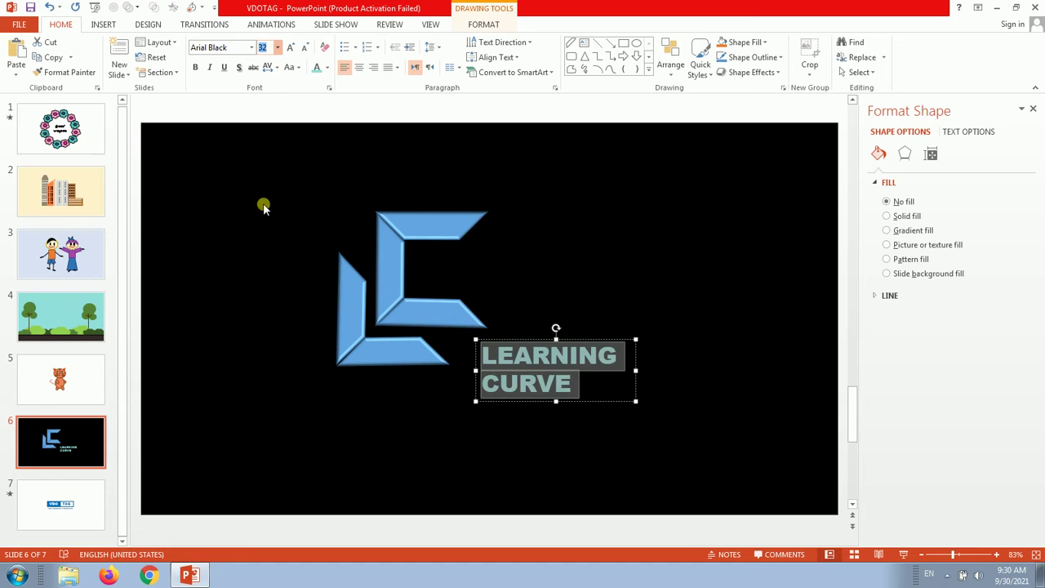
text(28)
key(Return)
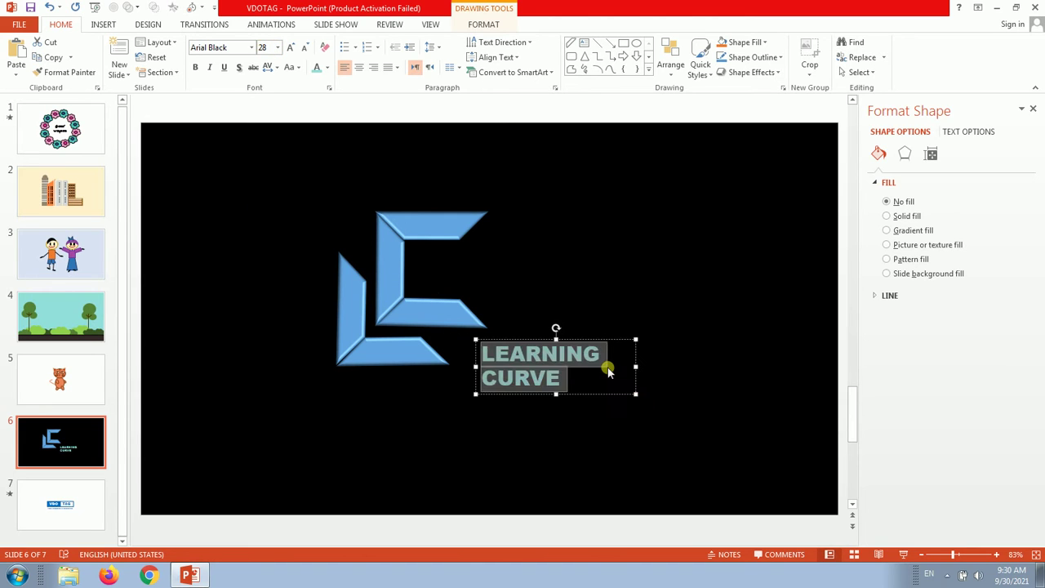
Widen the text box so the title fits on one line and nudge it right.
click(600, 357)
mouse_move(636, 368)
mouse_down()
mouse_move(702, 377)
mouse_move(658, 343)
mouse_up()
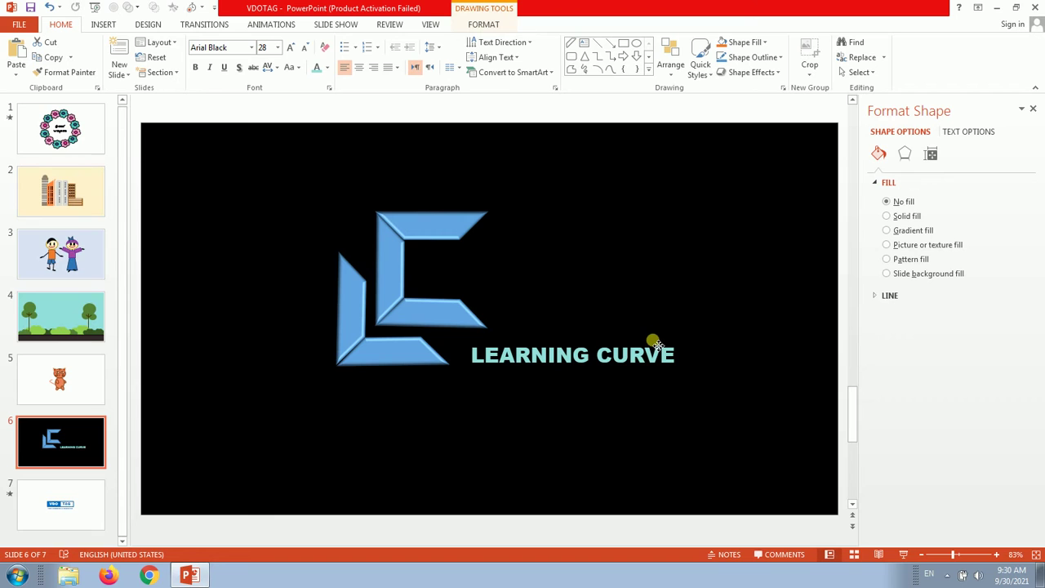
drag(662, 343, 666, 344)
click(607, 423)
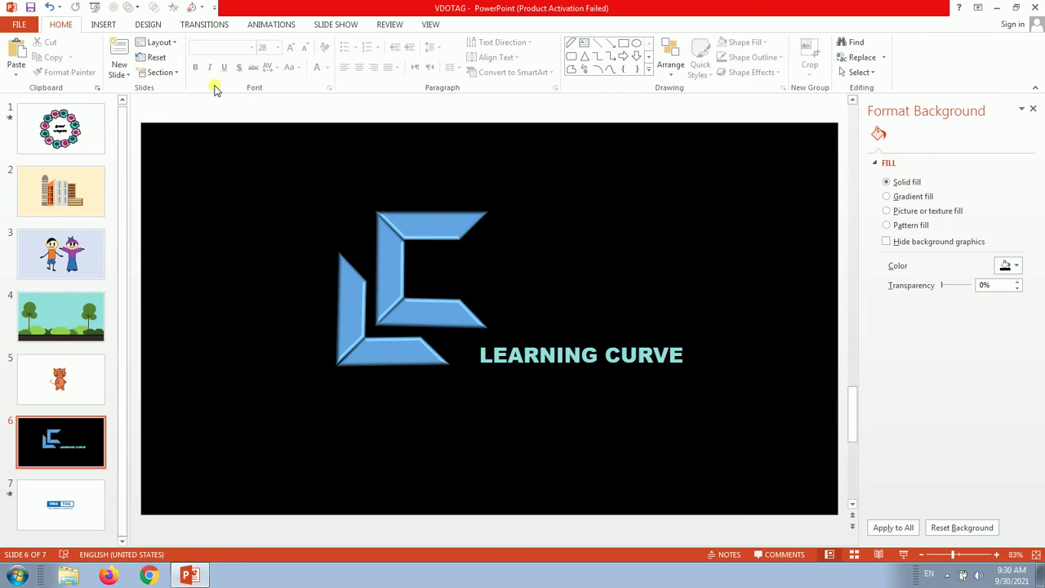
Draw a rectangle below LEARNING CURVE and adjust its height and position.
click(113, 26)
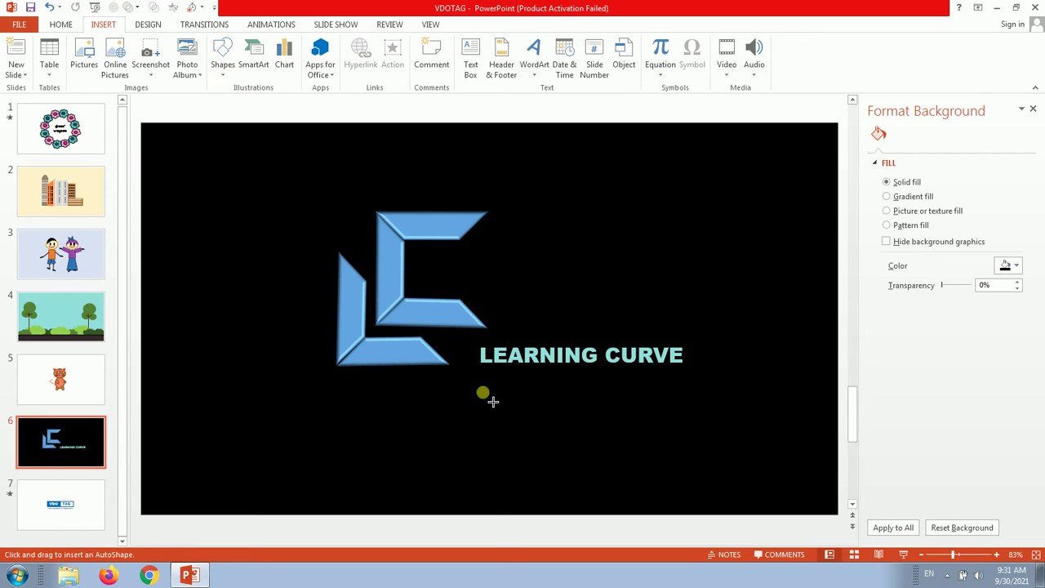
drag(474, 382, 702, 532)
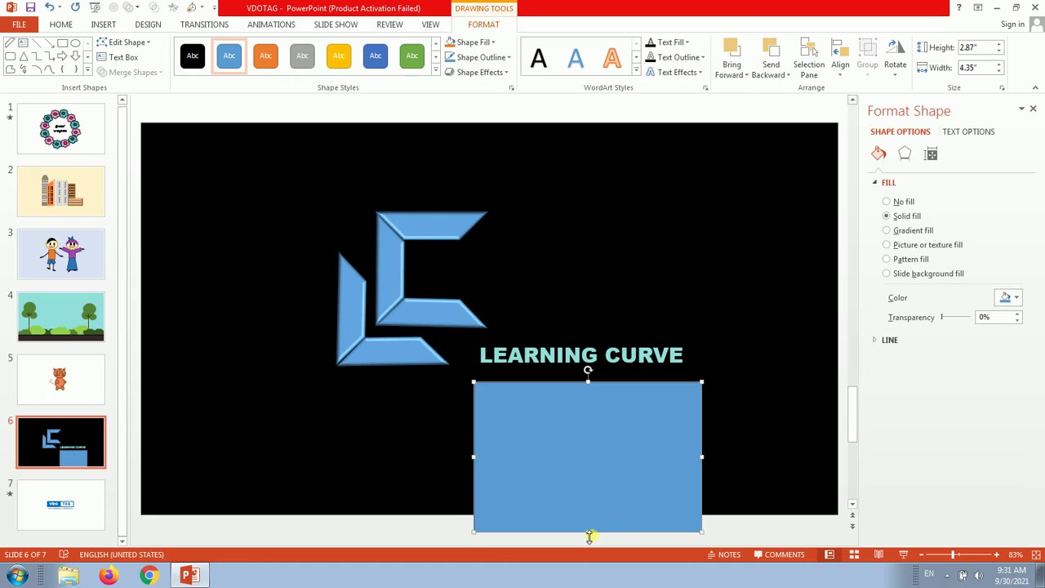
drag(588, 535, 587, 514)
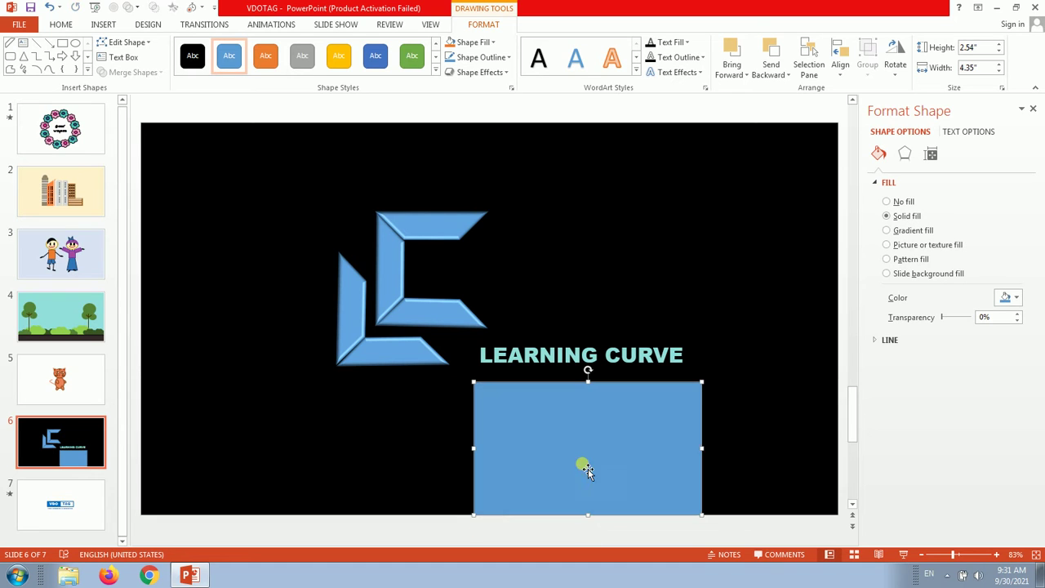
drag(587, 467, 582, 458)
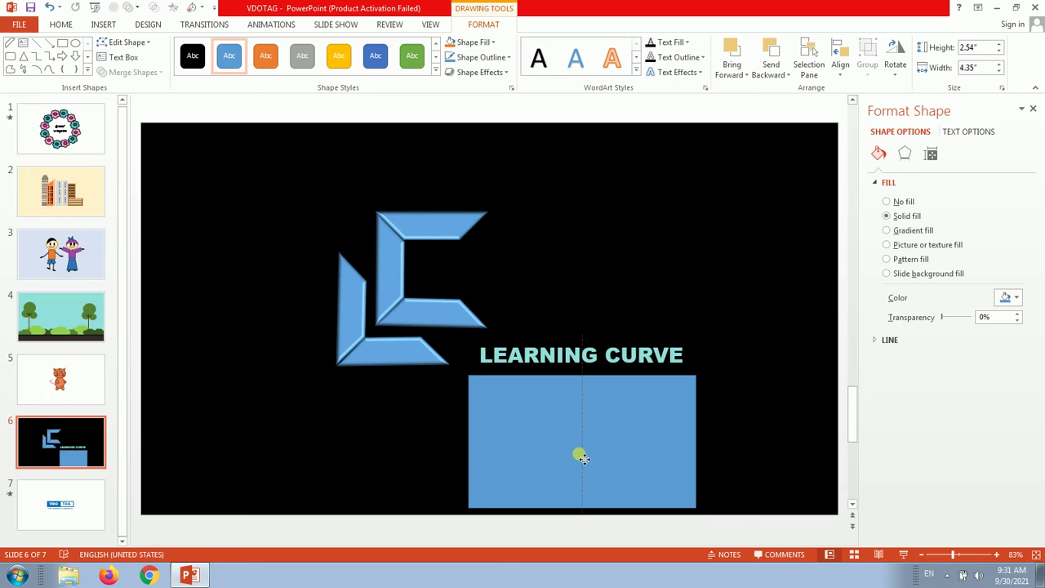
drag(578, 452, 578, 450)
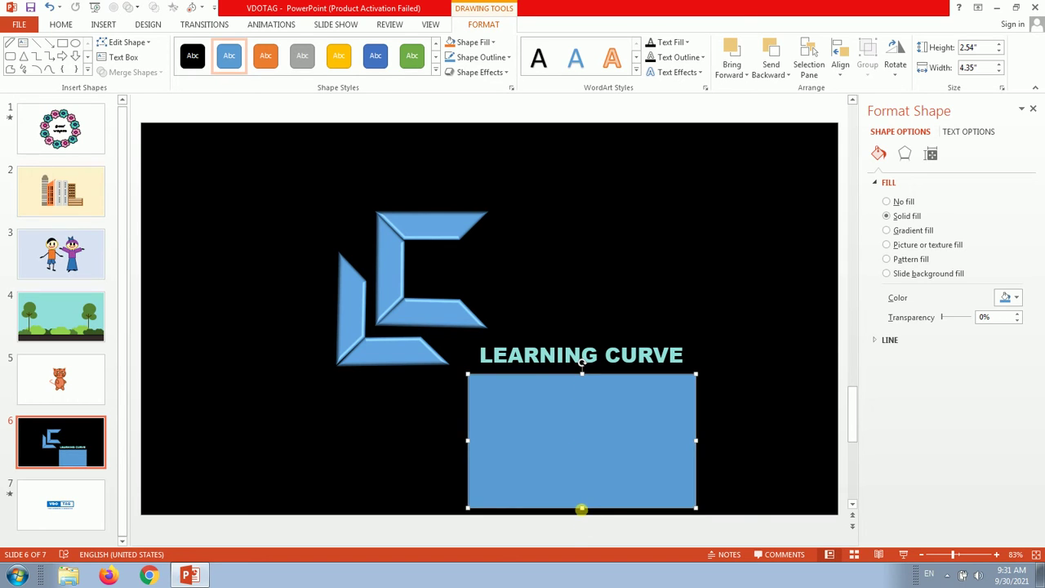
drag(581, 508, 583, 515)
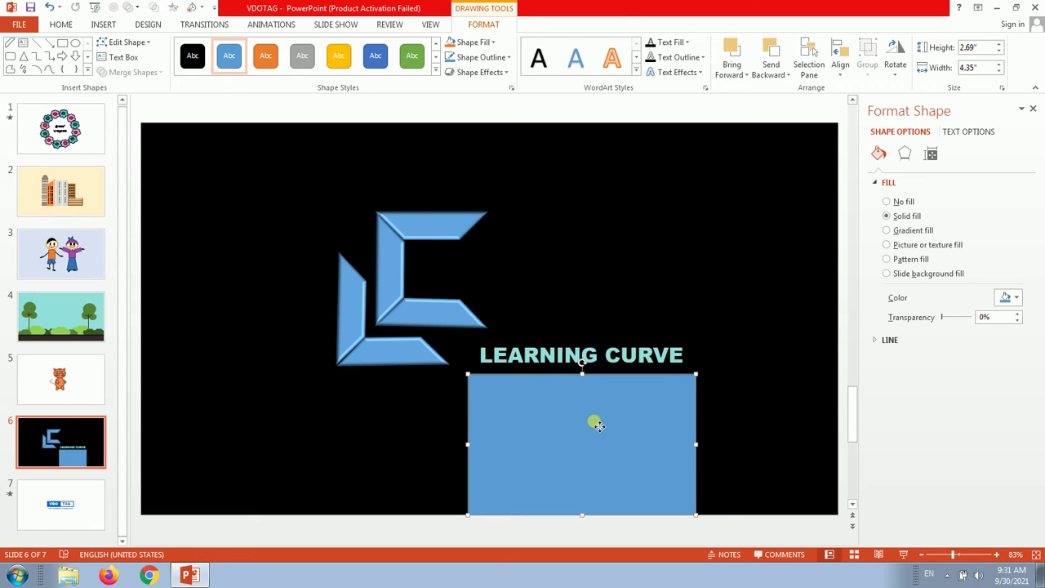
Set the rectangle to No line so it blends into the black slide.
right_click(596, 423)
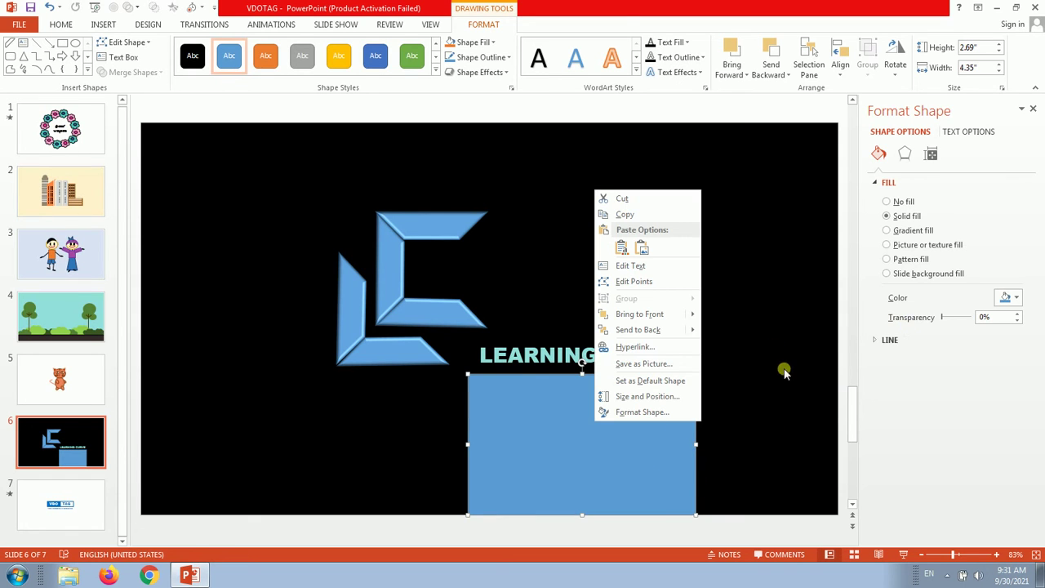
click(756, 338)
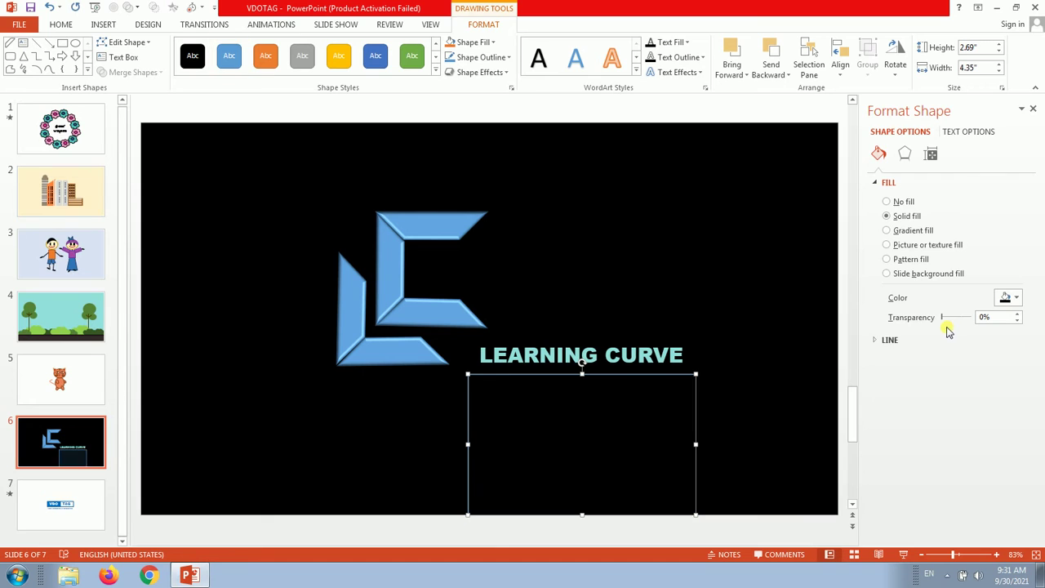
click(873, 339)
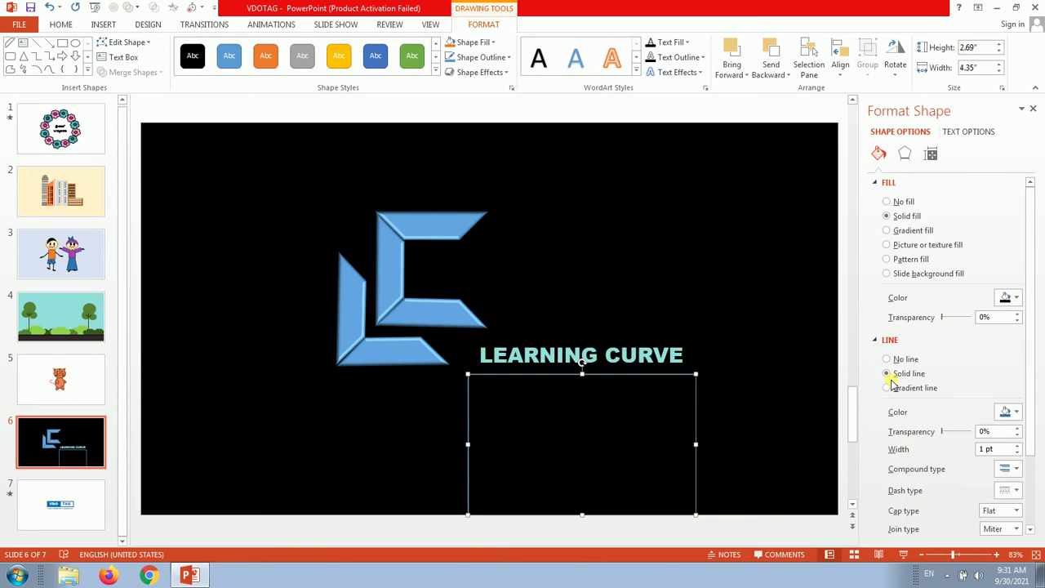
click(888, 359)
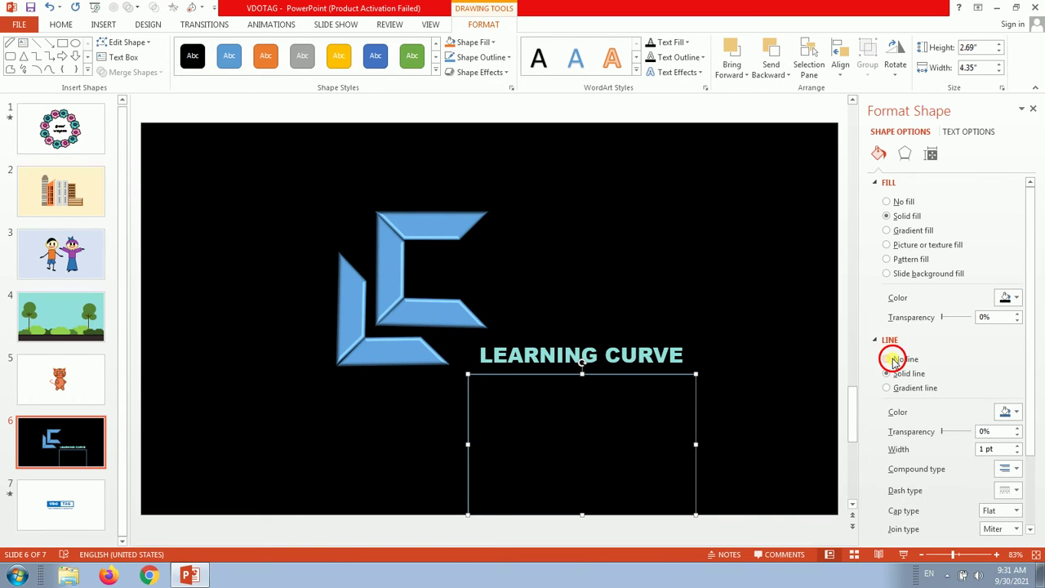
click(759, 310)
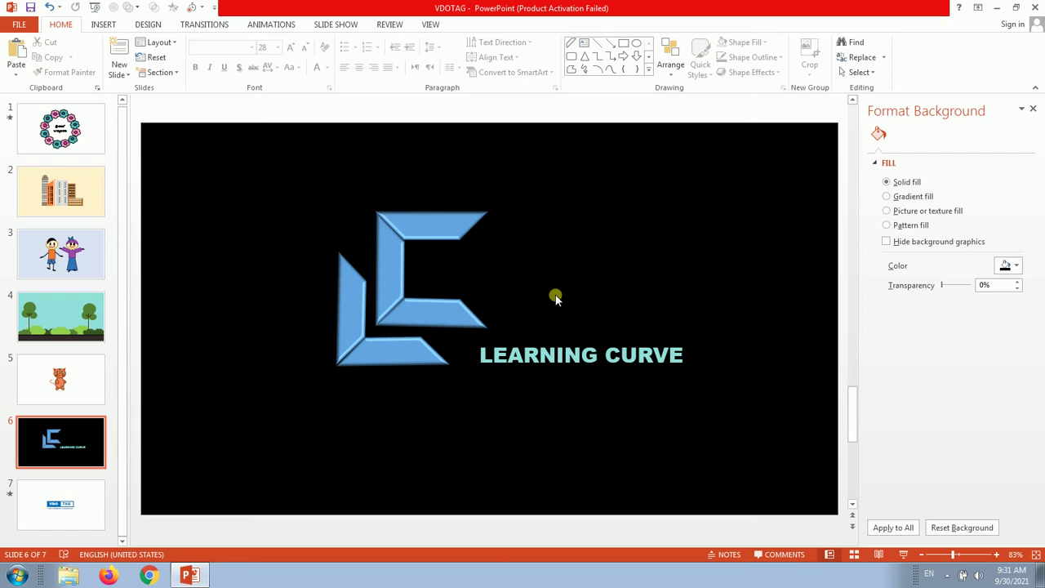
Give the logo's top stripe a Fly In entrance, with the Animation Pane open.
click(452, 227)
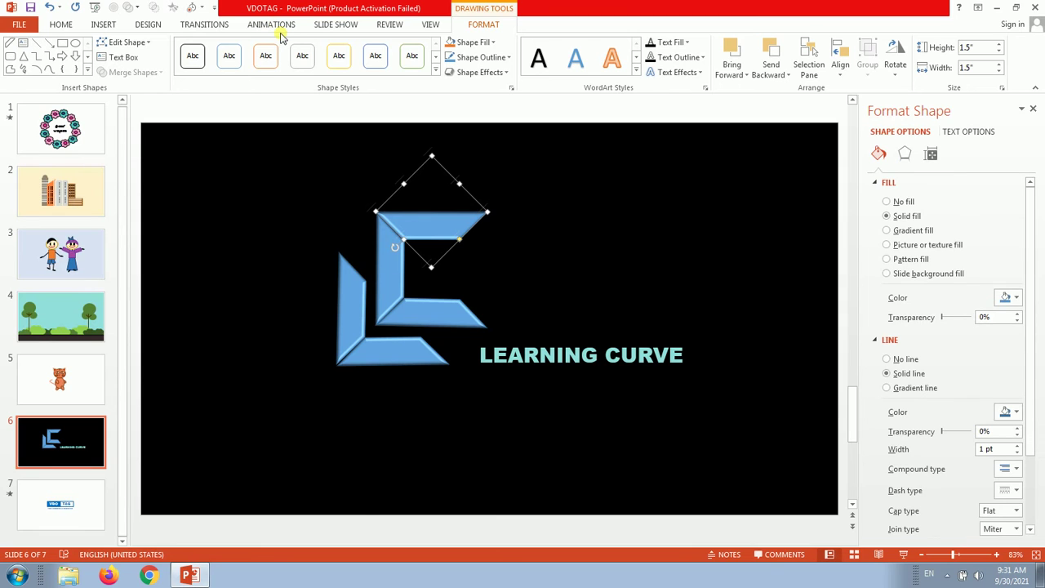
click(277, 24)
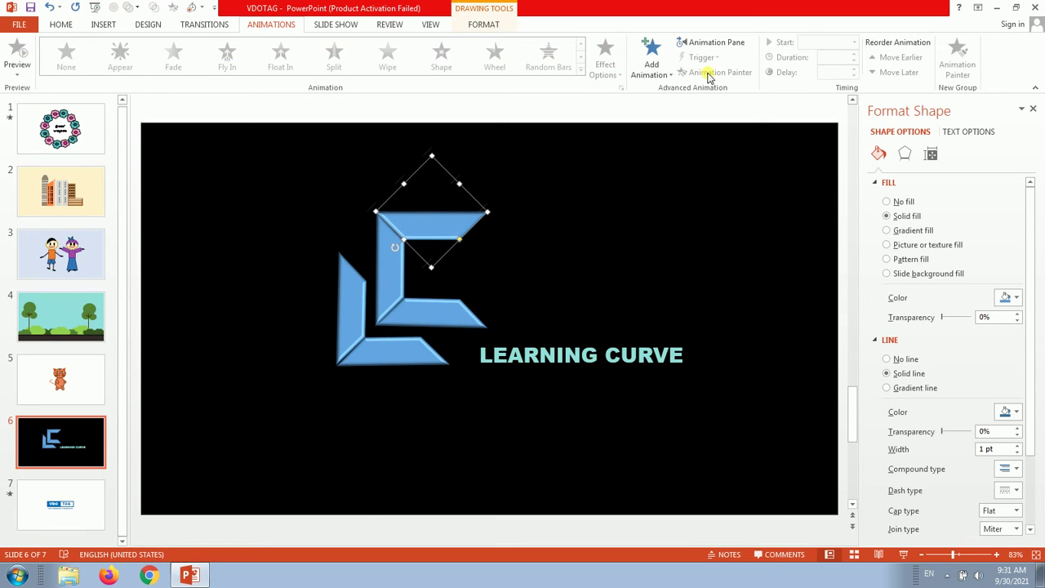
click(707, 44)
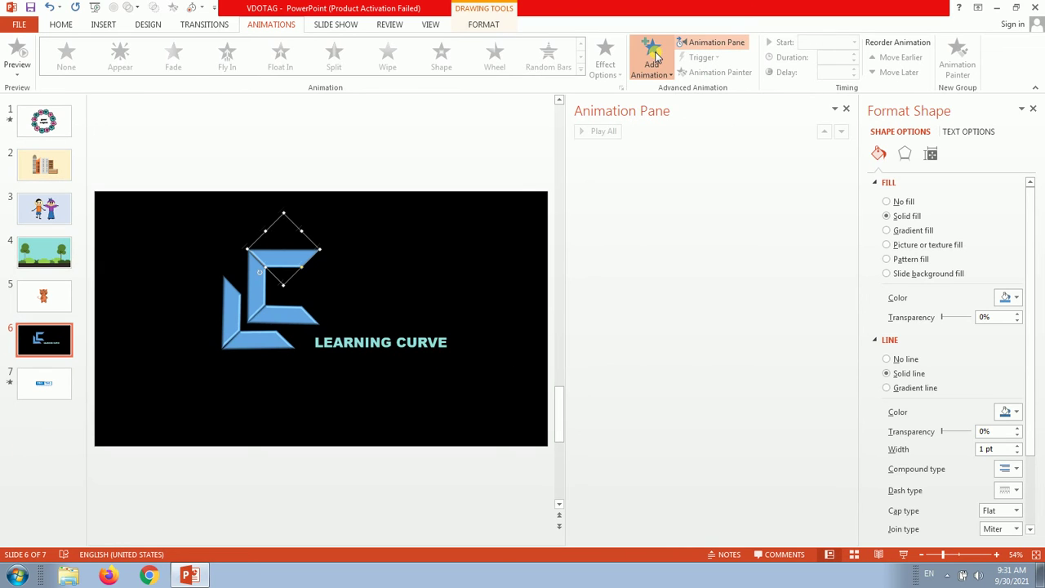
click(653, 59)
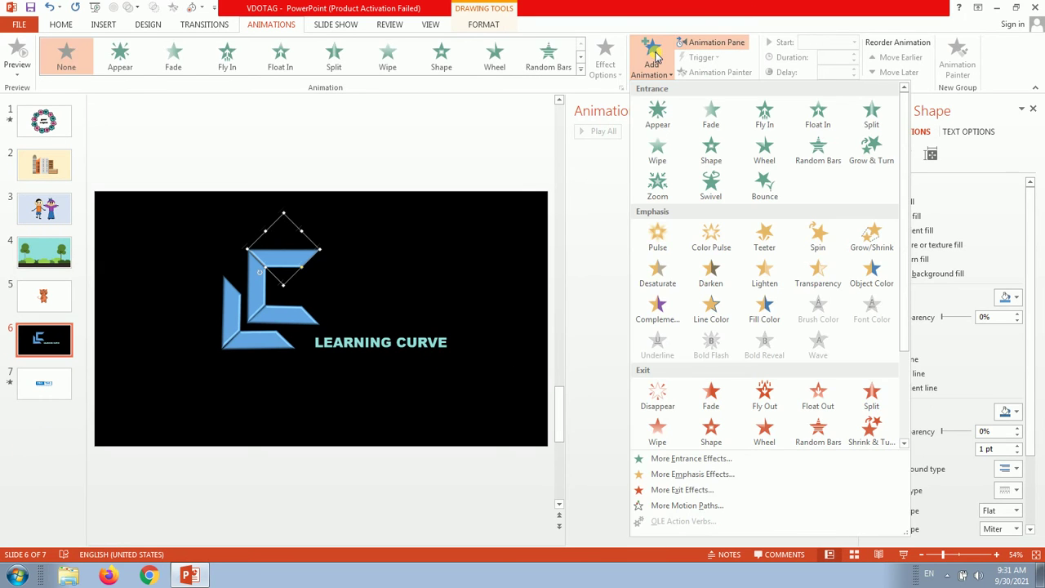
click(767, 120)
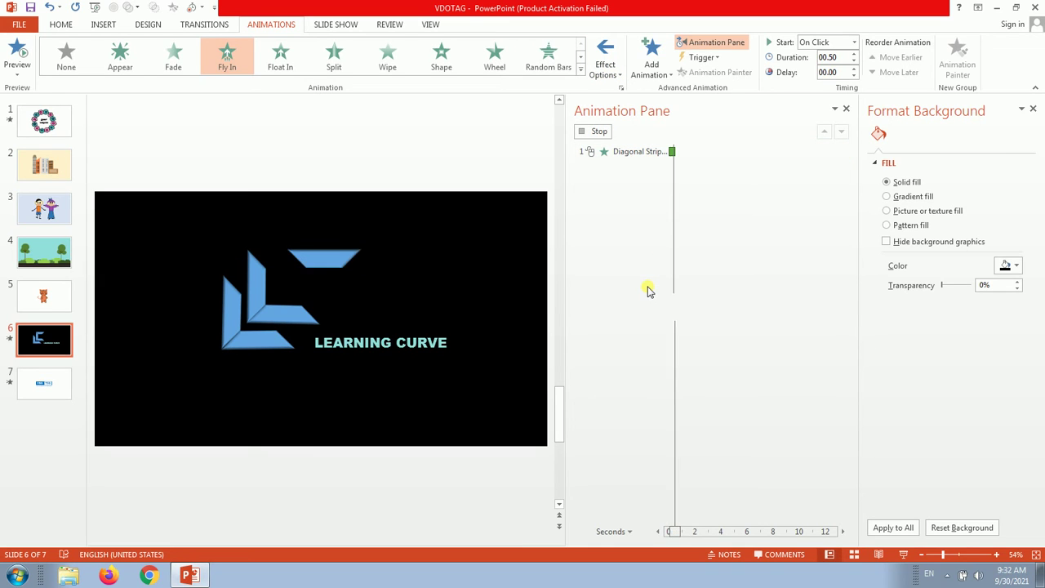
Add a Fly In entrance to the small arm piece, set its direction, and select the next pieces.
click(263, 282)
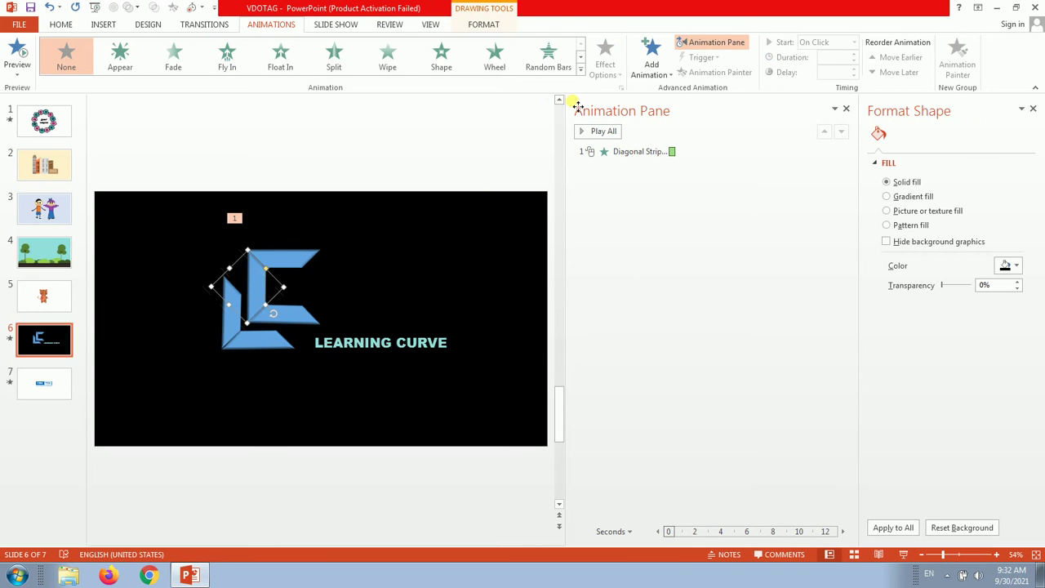
click(662, 62)
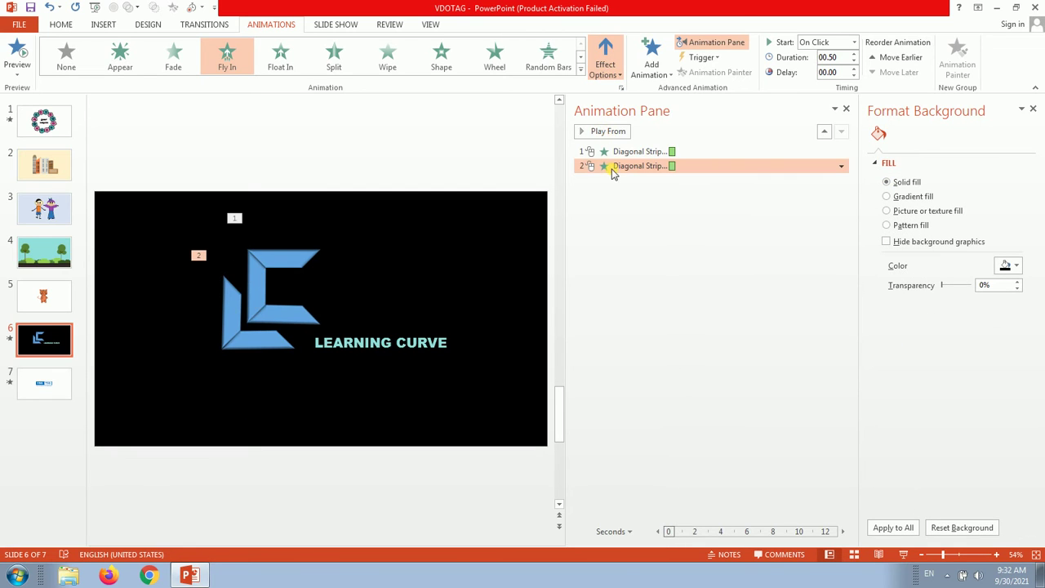
click(618, 229)
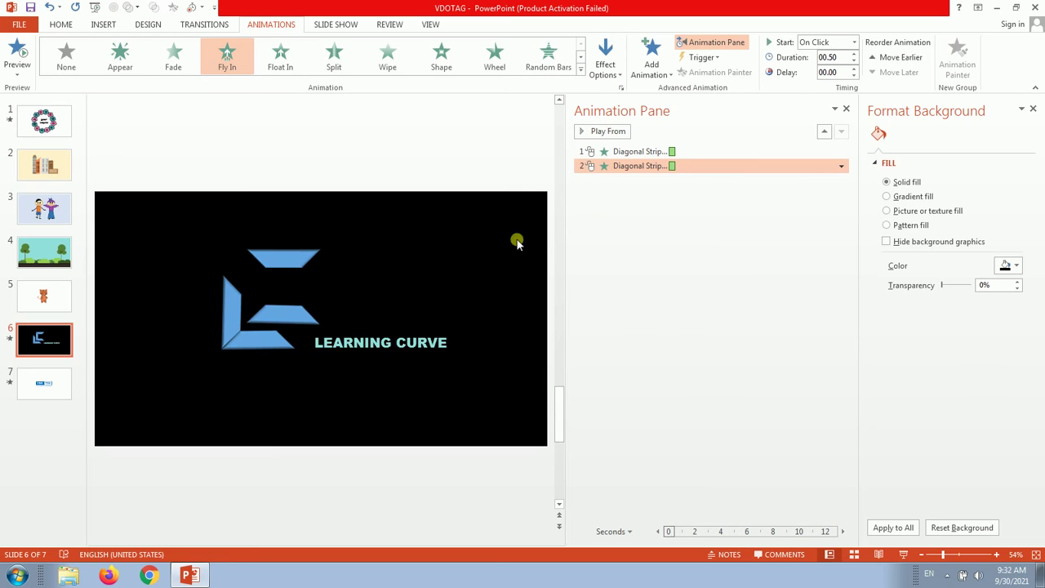
click(297, 319)
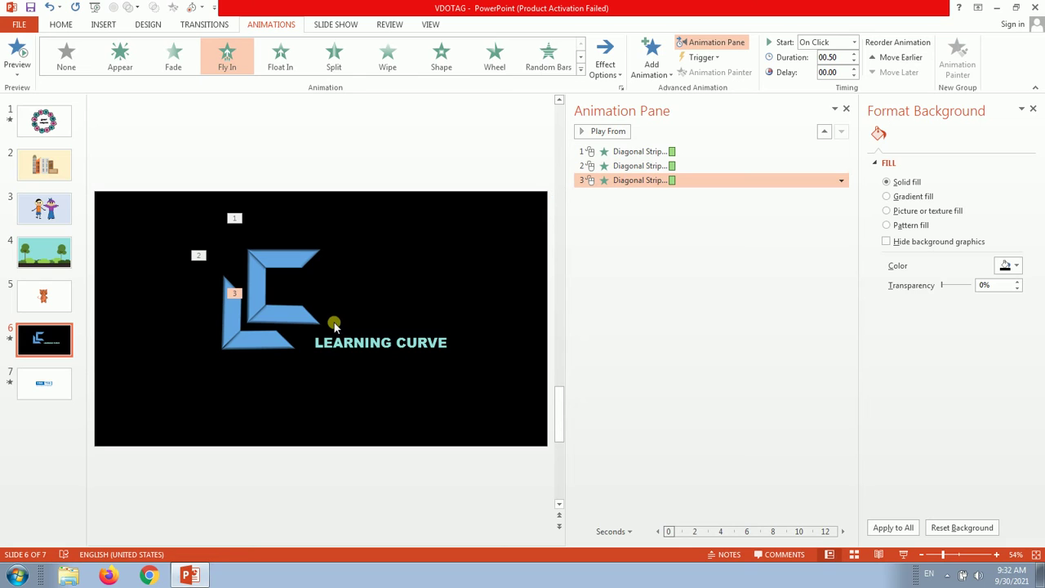
click(239, 327)
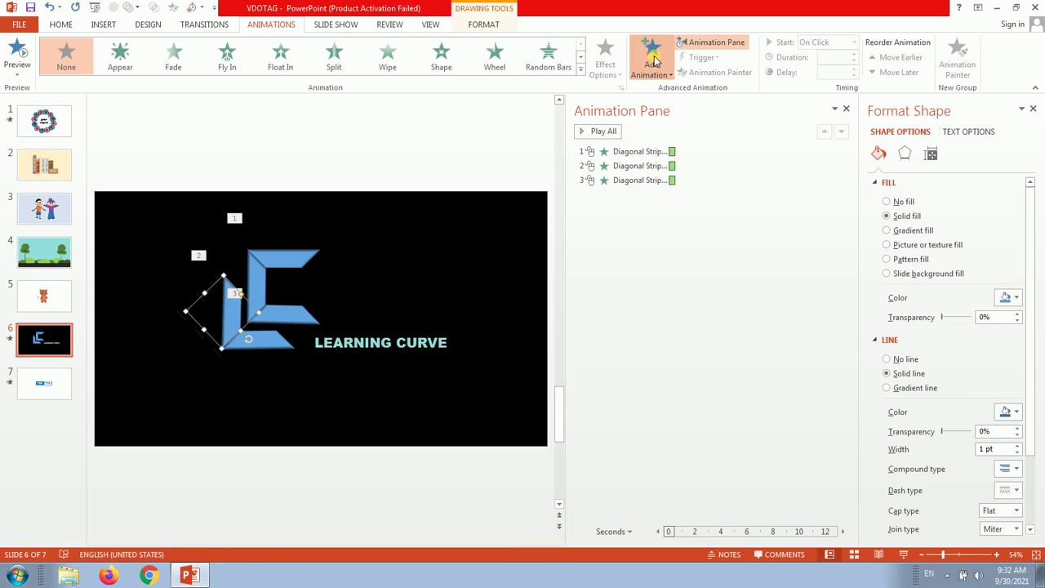
Make the left arm piece fly in from the bottom, then select the lower L-shaped piece.
click(760, 107)
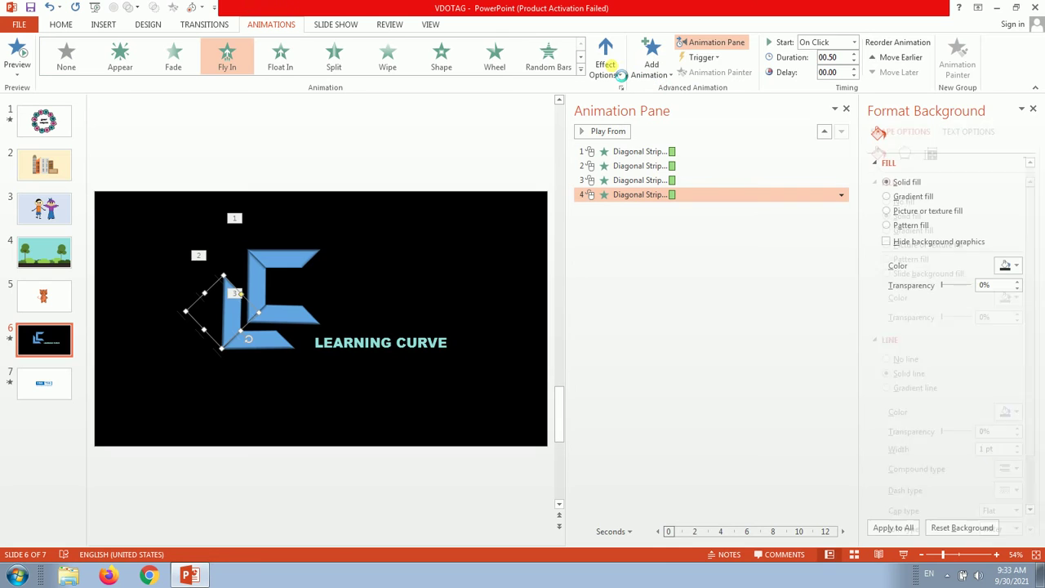
click(608, 65)
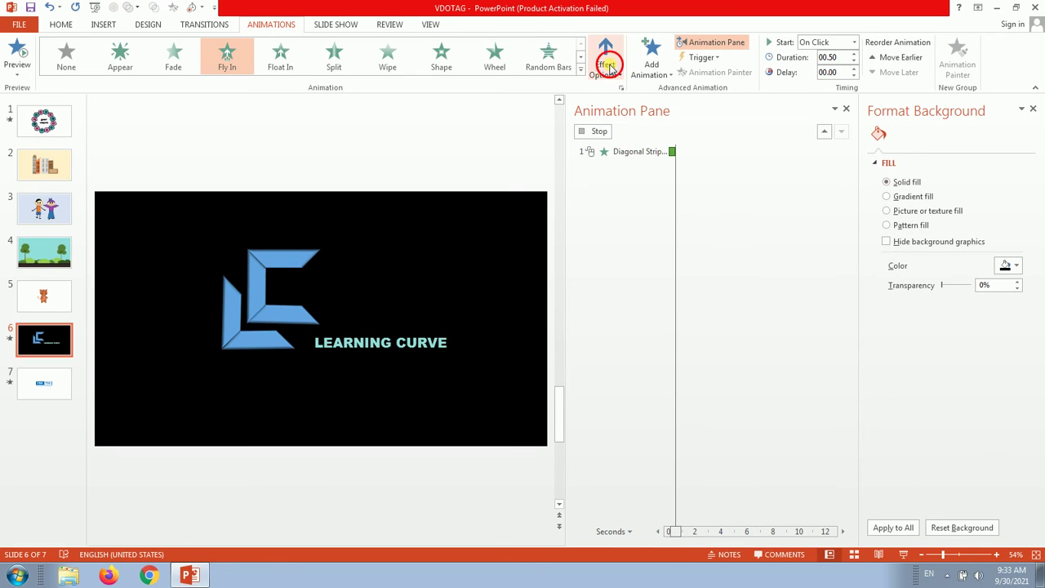
click(608, 131)
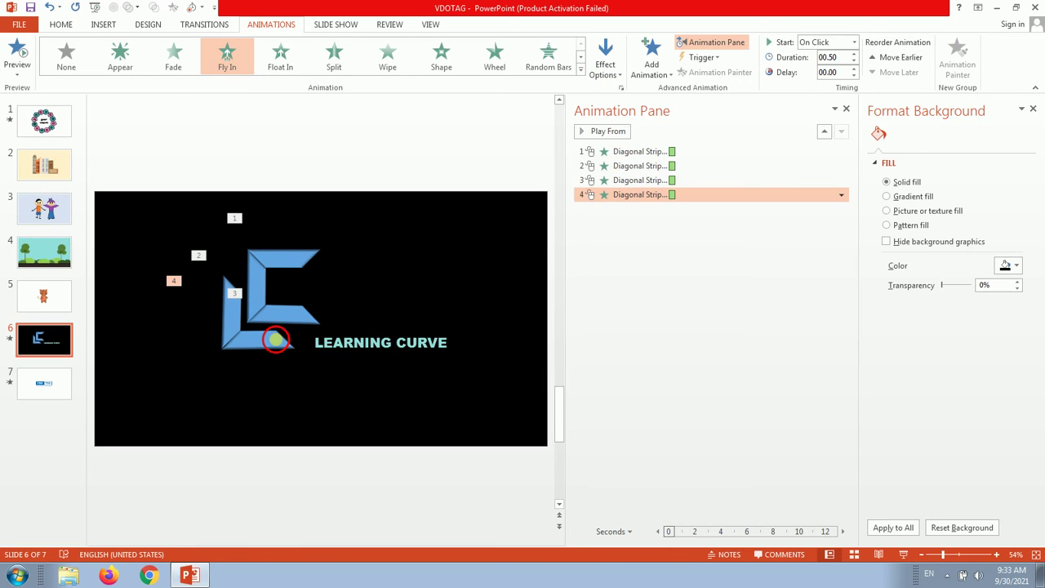
click(276, 341)
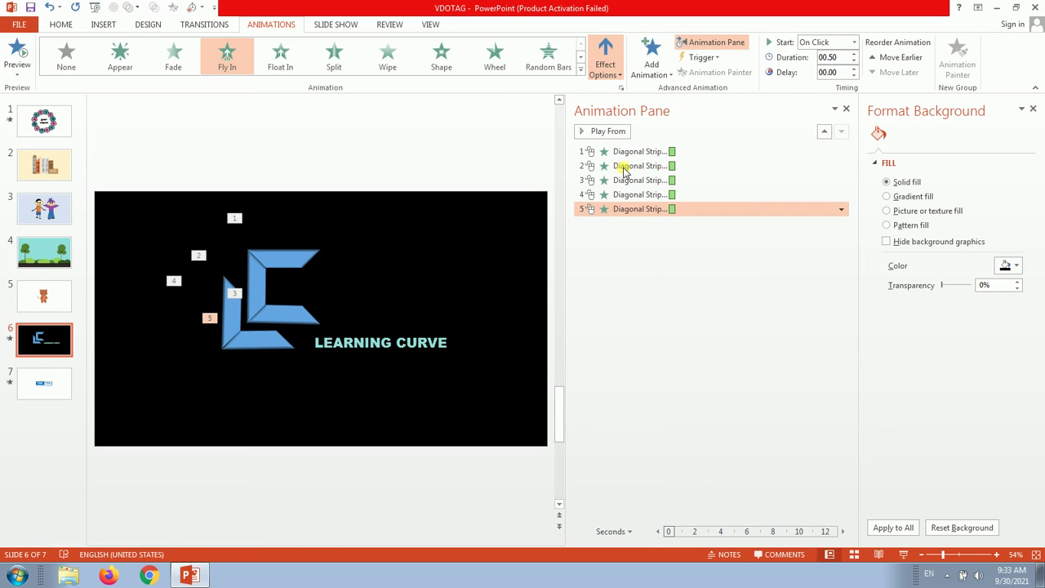
Set the lower L piece's Fly In direction, then select the top logo piece.
click(622, 168)
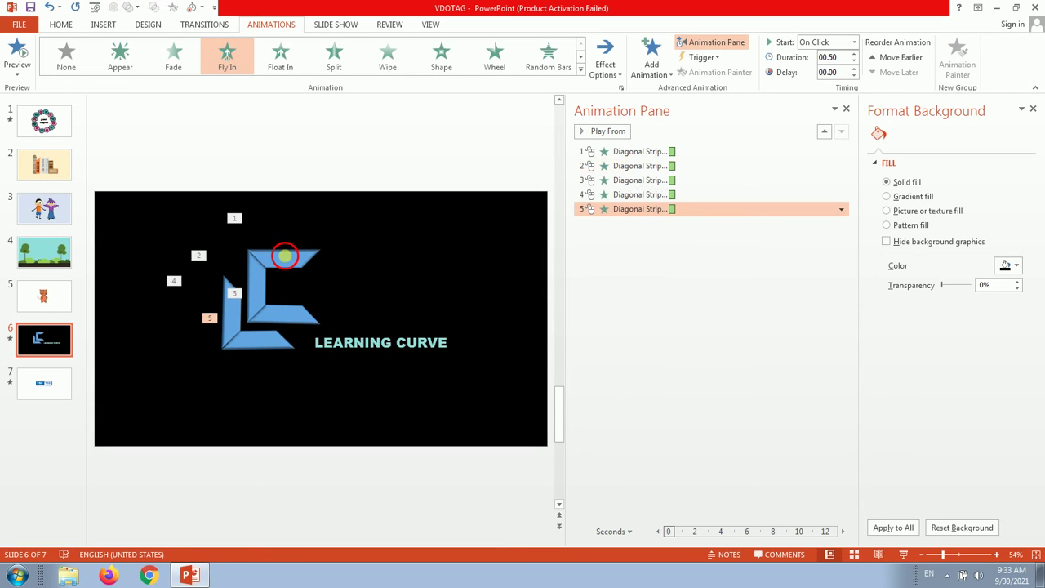
click(291, 261)
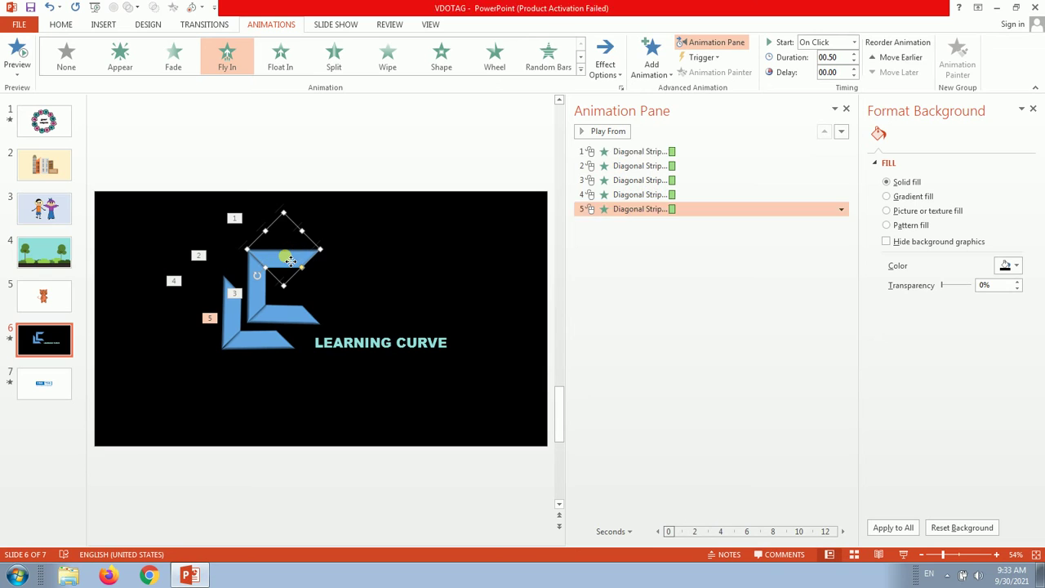
Add a Fly In entrance to the LEARNING CURVE text box.
click(360, 346)
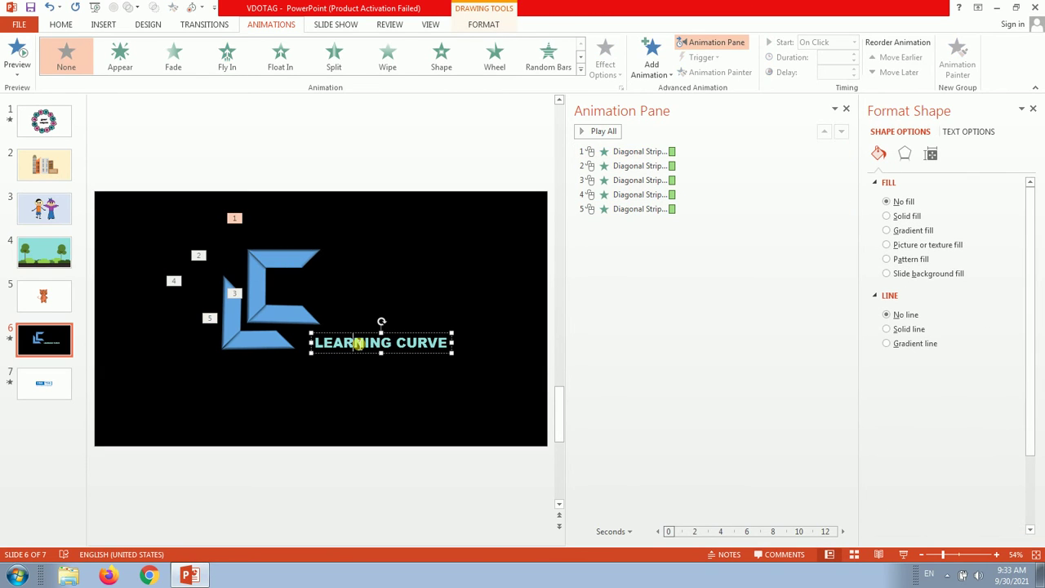
click(653, 57)
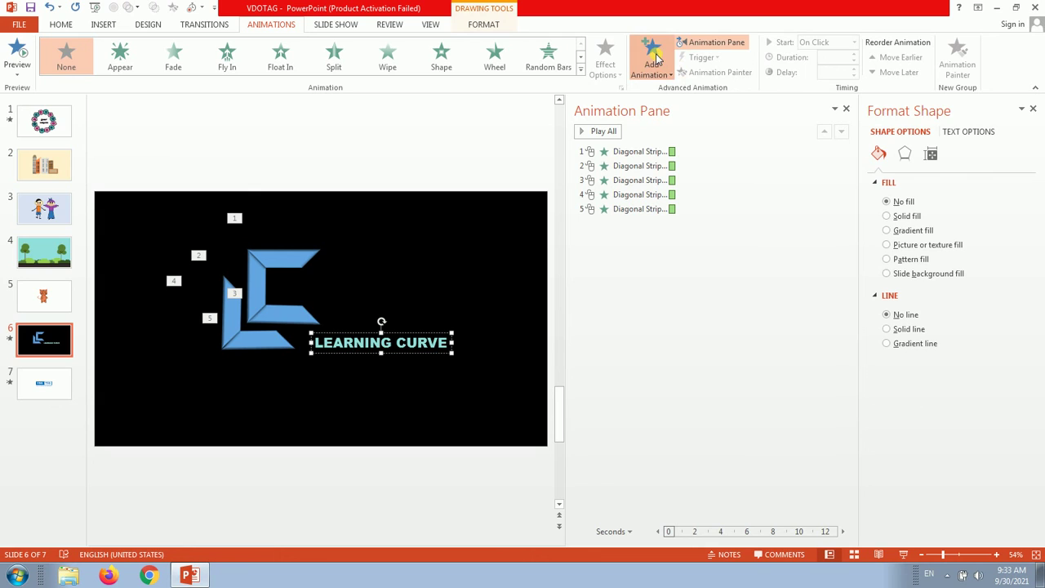
click(764, 111)
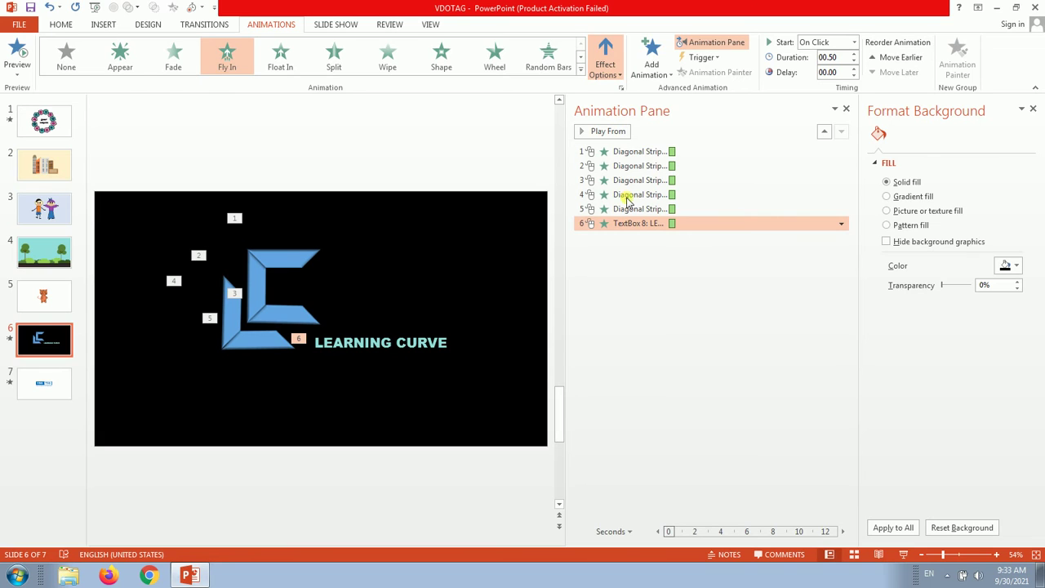
Preview from the text's animation and open its timing menu in the Animation Pane.
click(634, 116)
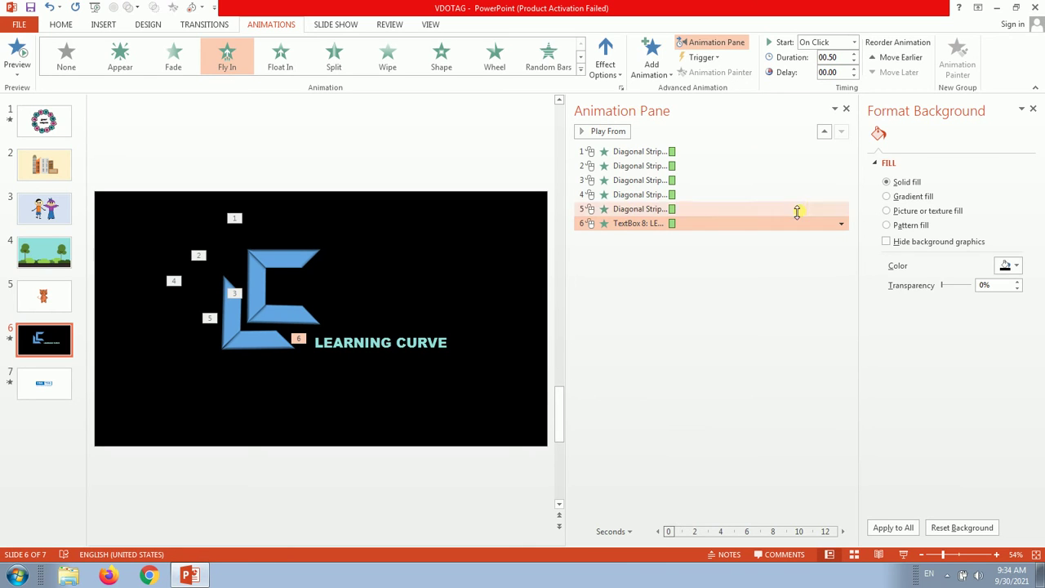
click(841, 223)
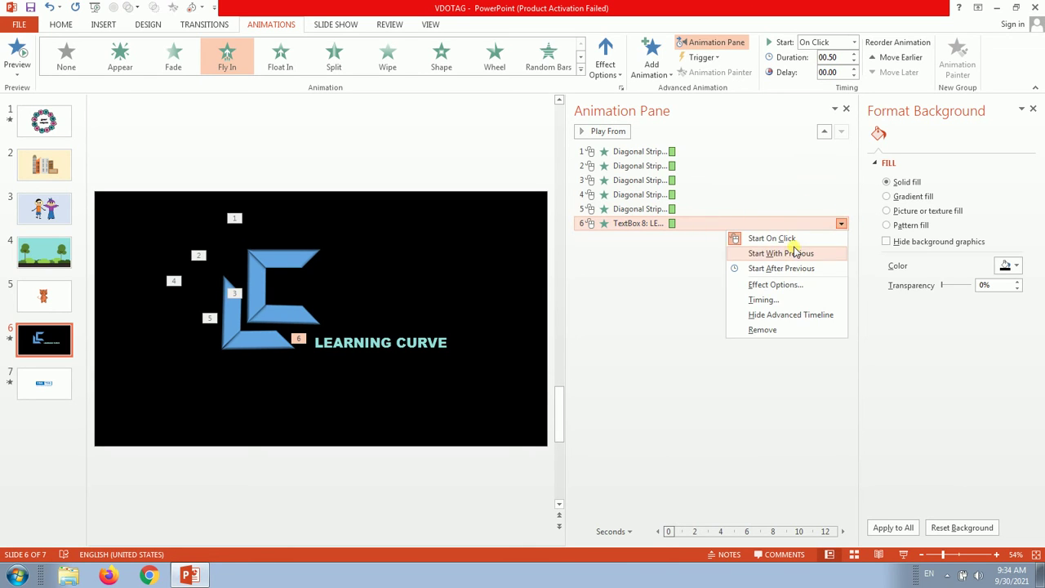
Give the LEARNING CURVE fly-in a 0.5 sec smooth end, then select the top strip.
click(773, 286)
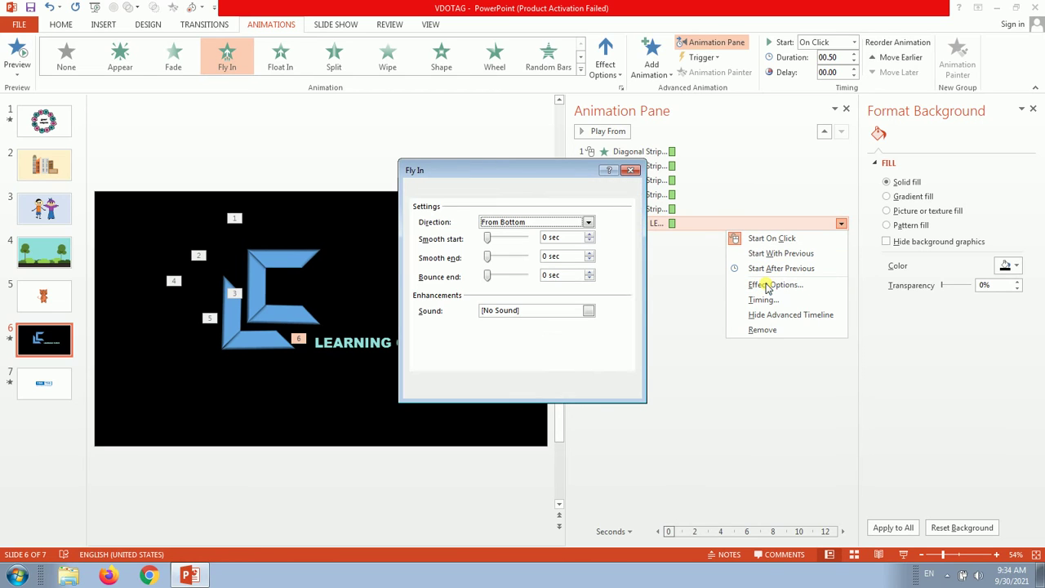
drag(487, 257, 527, 258)
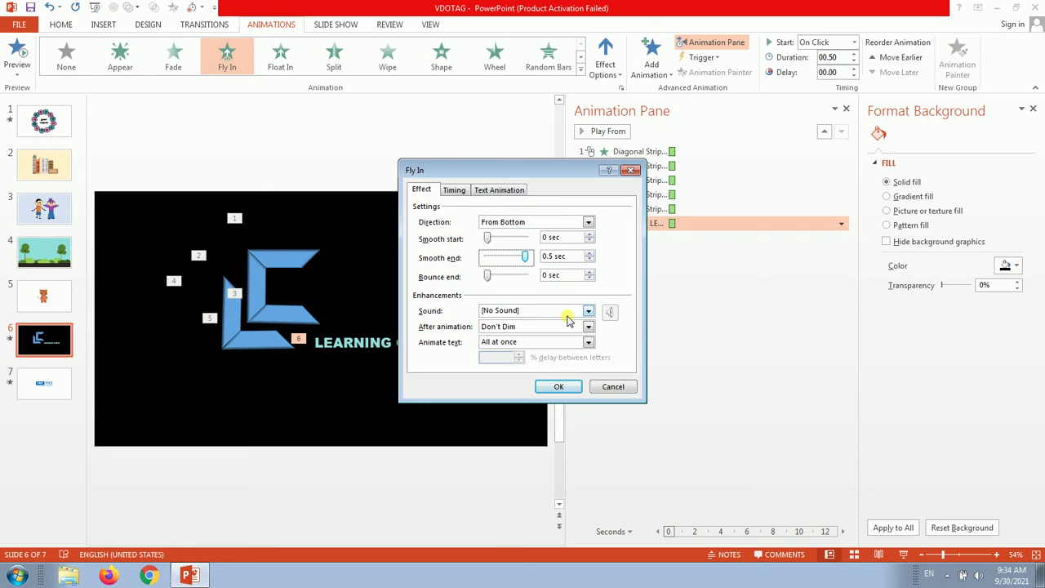
click(555, 387)
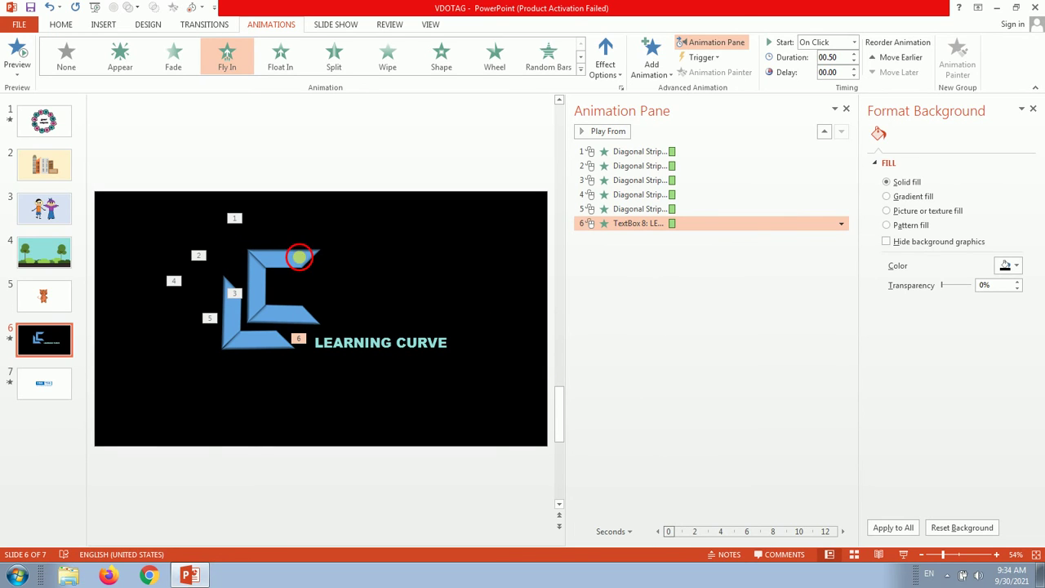
click(299, 255)
Add Fly Out exits to three diagonal strips, one after another, as effects 7 to 9.
click(651, 55)
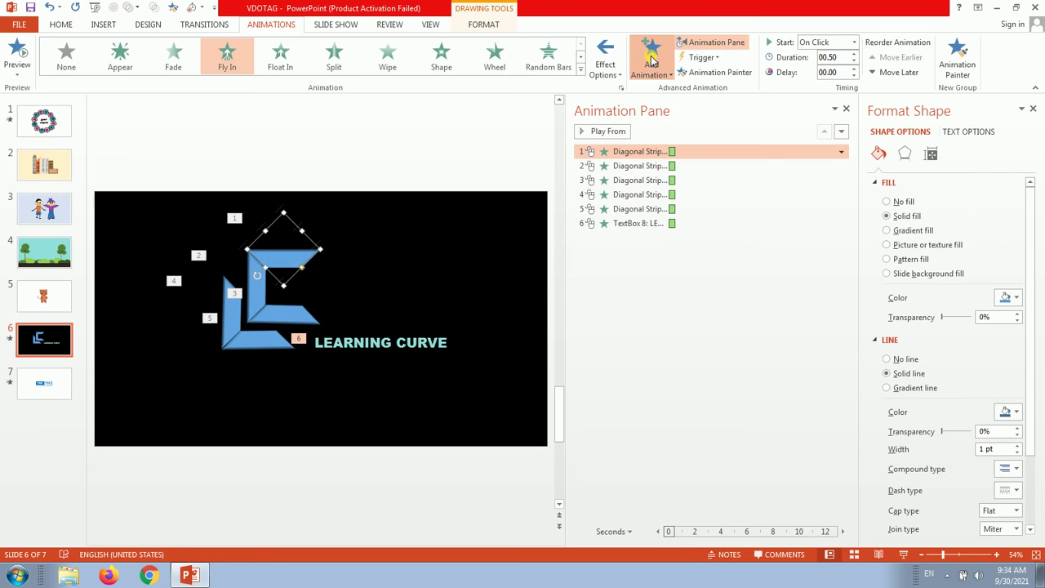
click(301, 319)
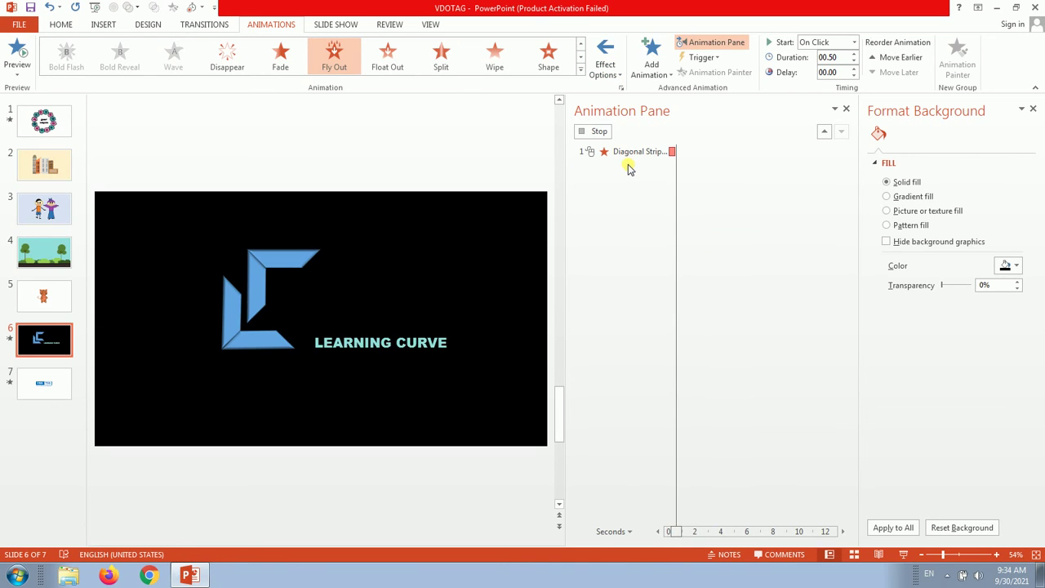
click(262, 284)
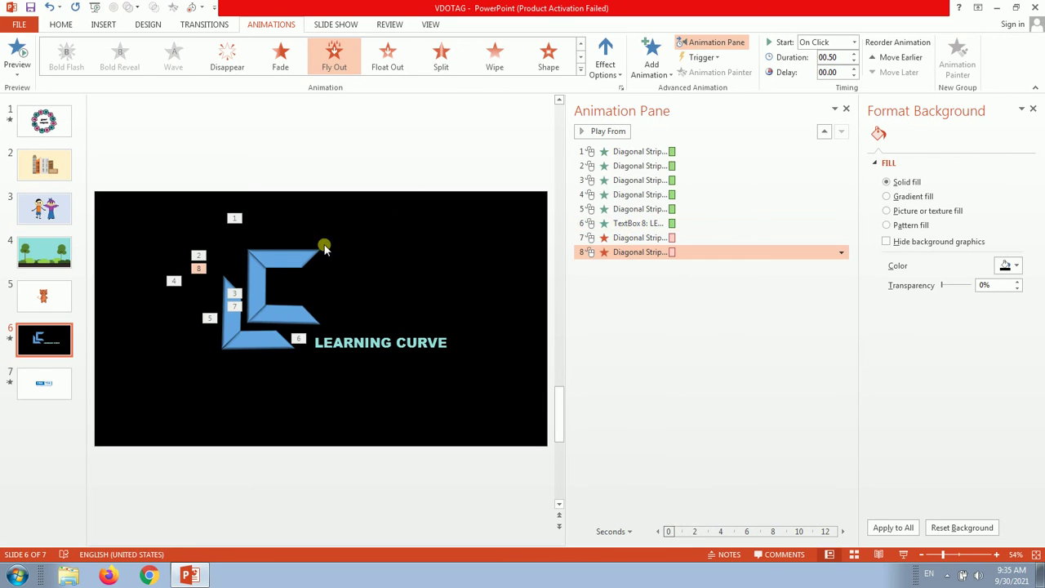
click(302, 263)
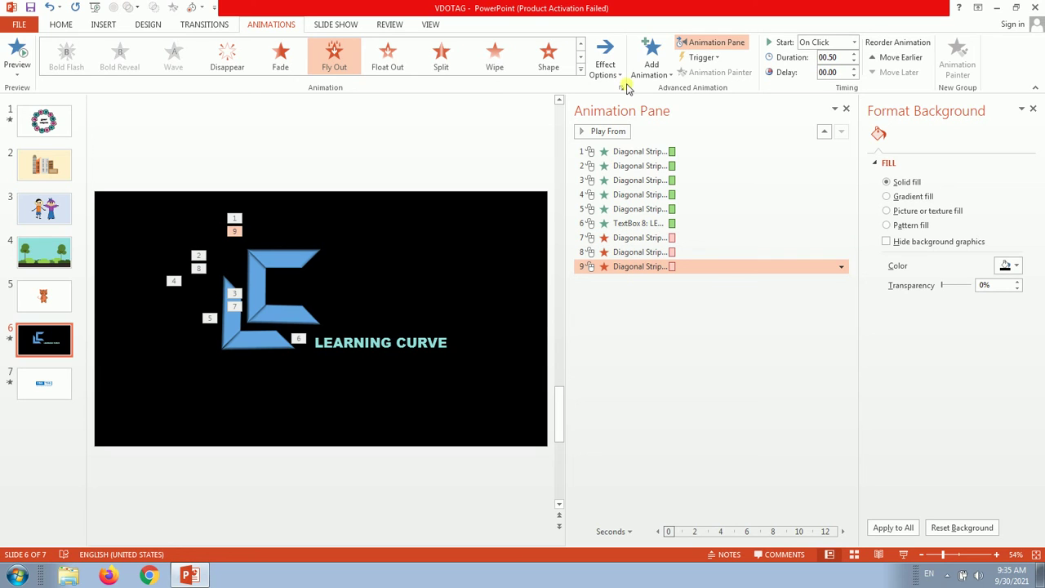
click(274, 341)
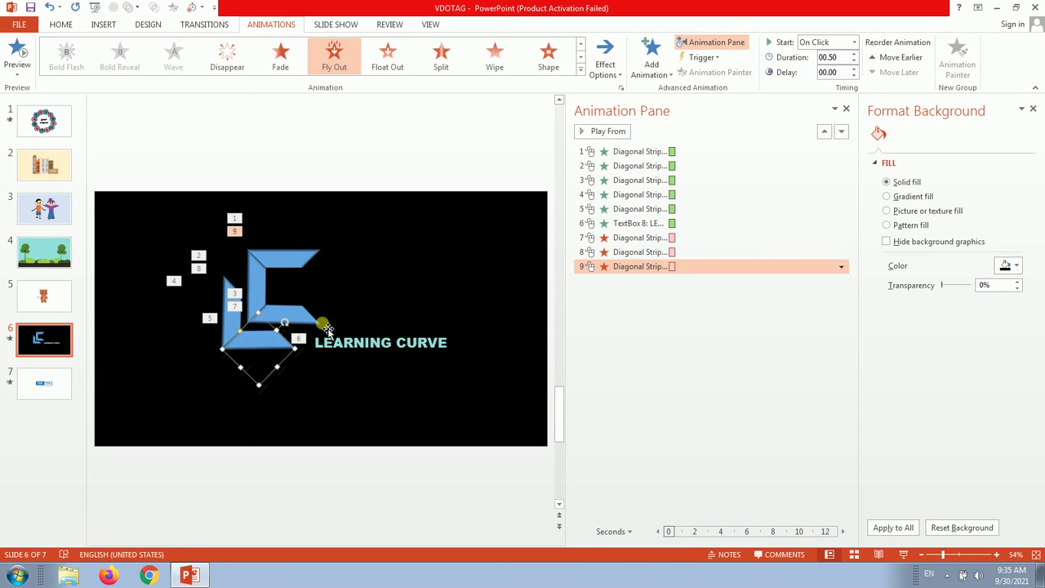
Add Fly Out exits to the last two strips, then select the LEARNING CURVE text.
click(651, 55)
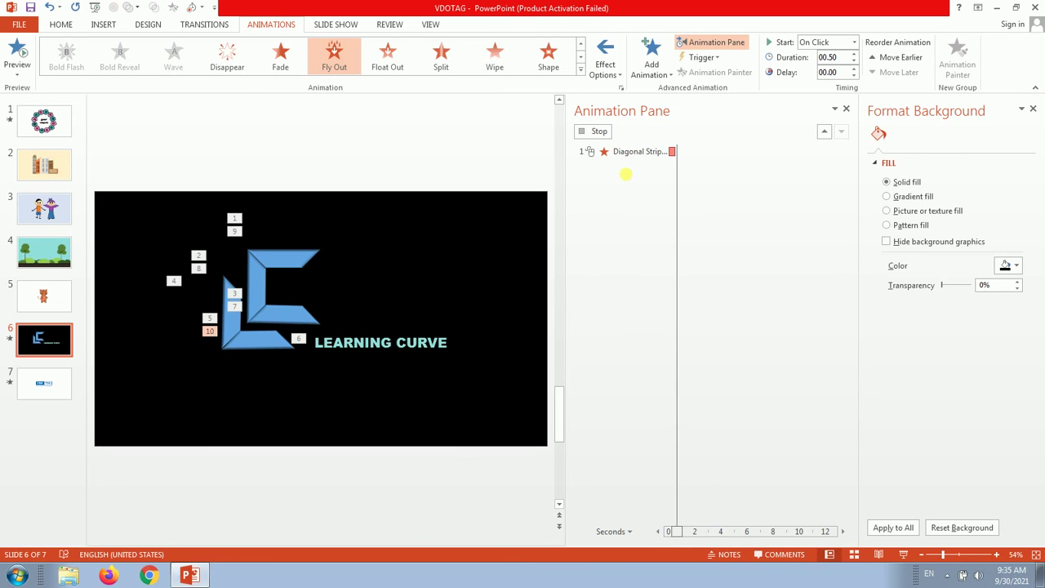
click(241, 324)
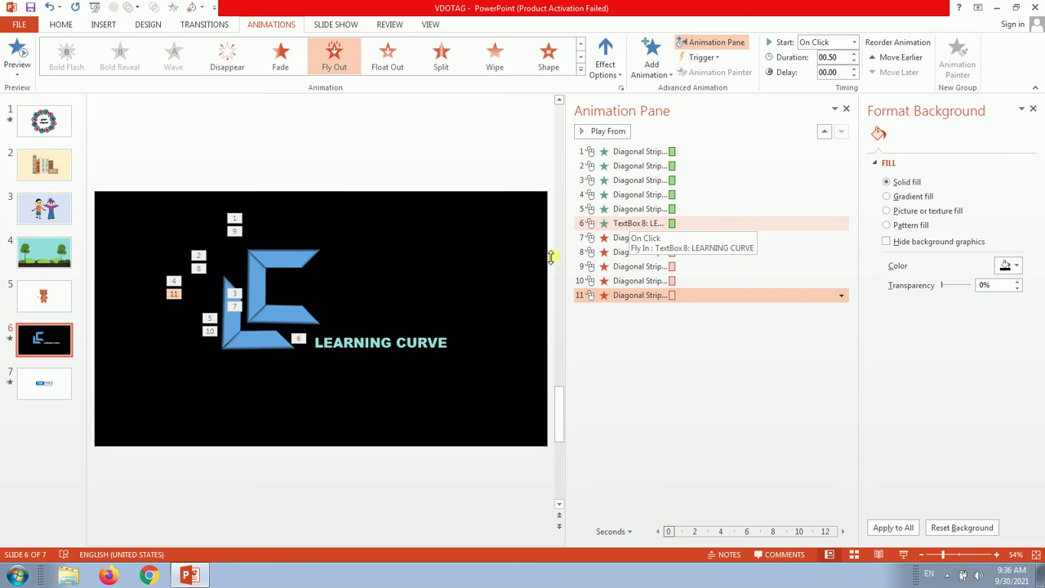
click(428, 344)
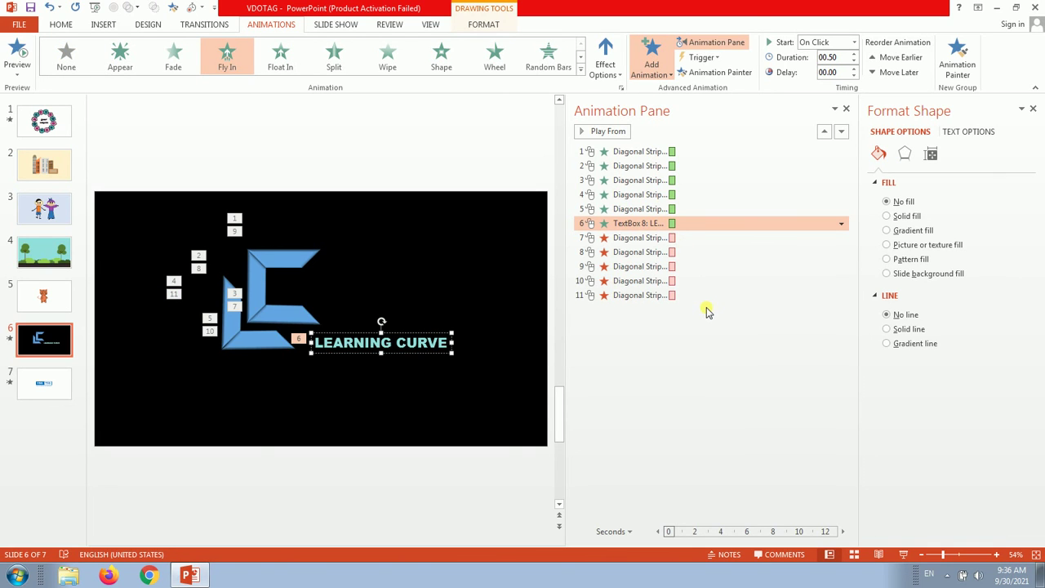
Repeat the Fly Out exit on the LEARNING CURVE text with Ctrl+Y.
key(ctrl+y)
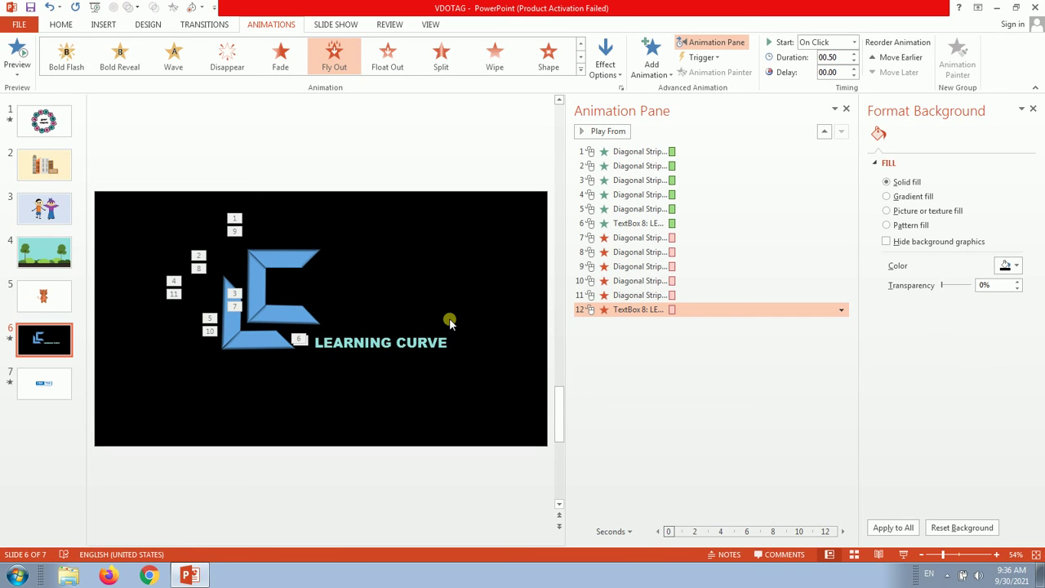
Select all twelve animations in the Animation Pane.
click(646, 151)
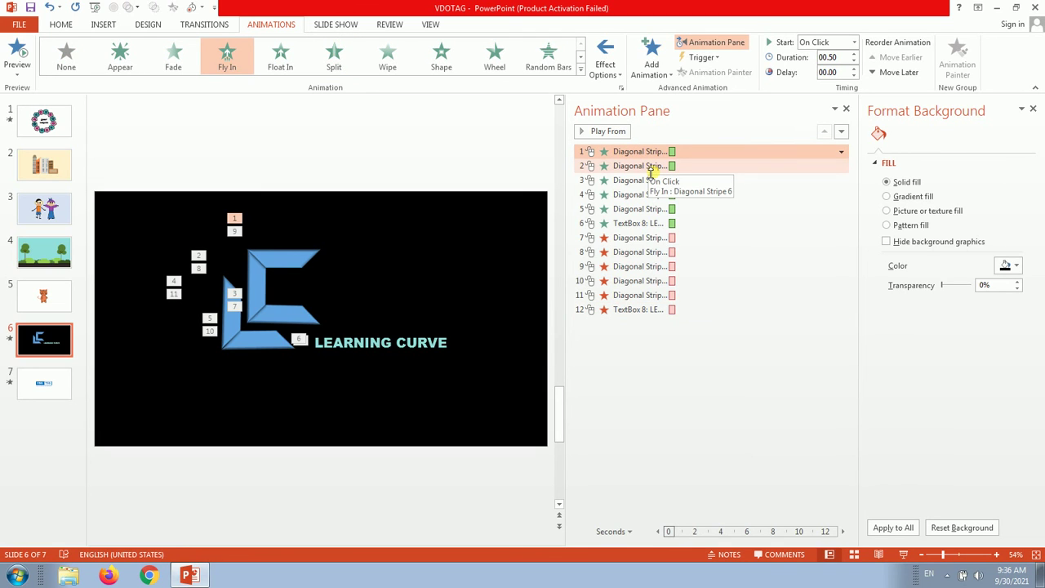
shift+click(651, 181)
shift+click(651, 194)
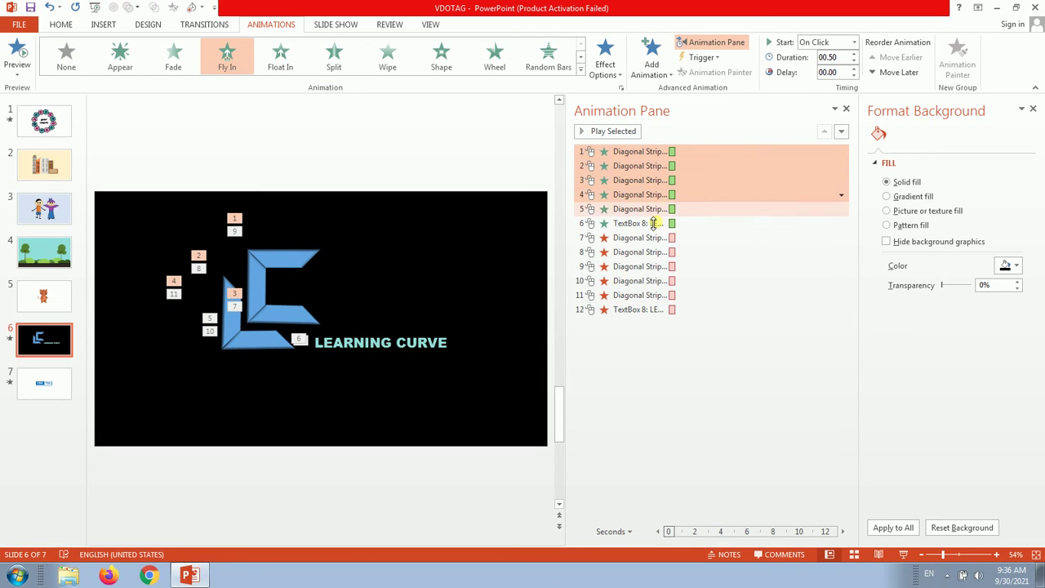
shift+click(653, 209)
shift+click(657, 238)
shift+click(657, 280)
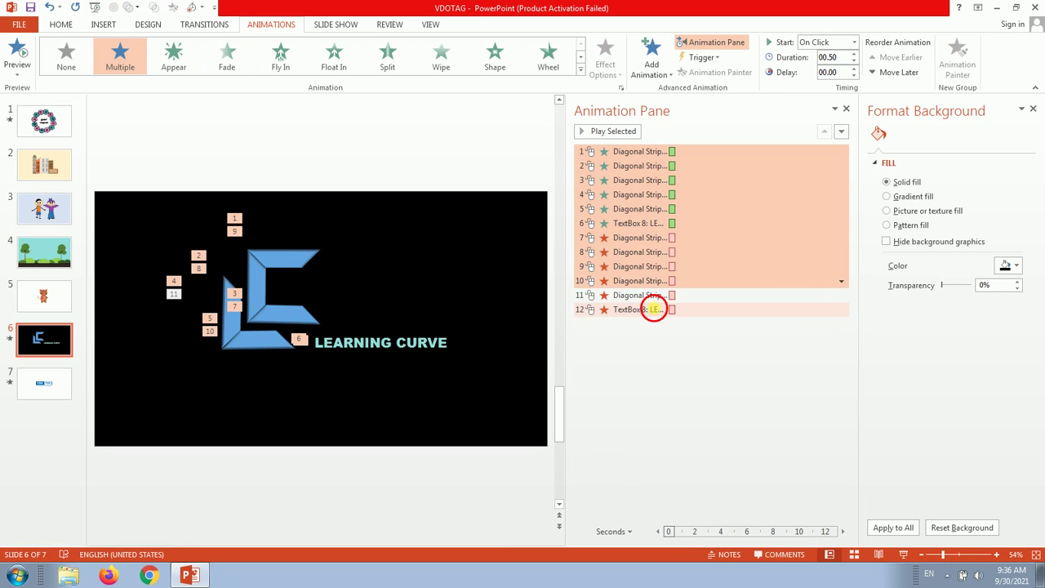
shift+click(653, 309)
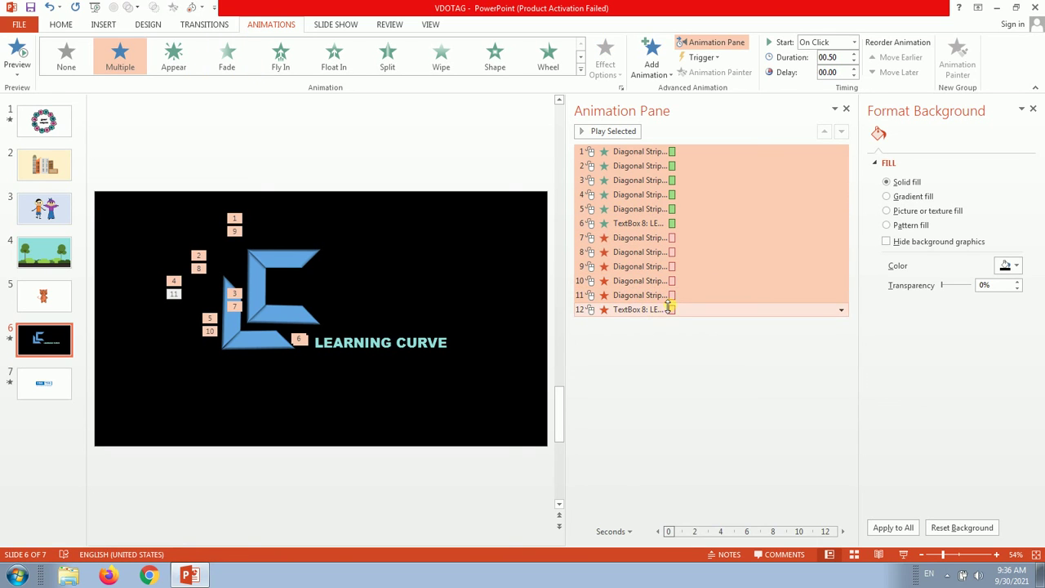
Set their duration to 0.25 seconds, then select the animations from the second onward.
click(853, 53)
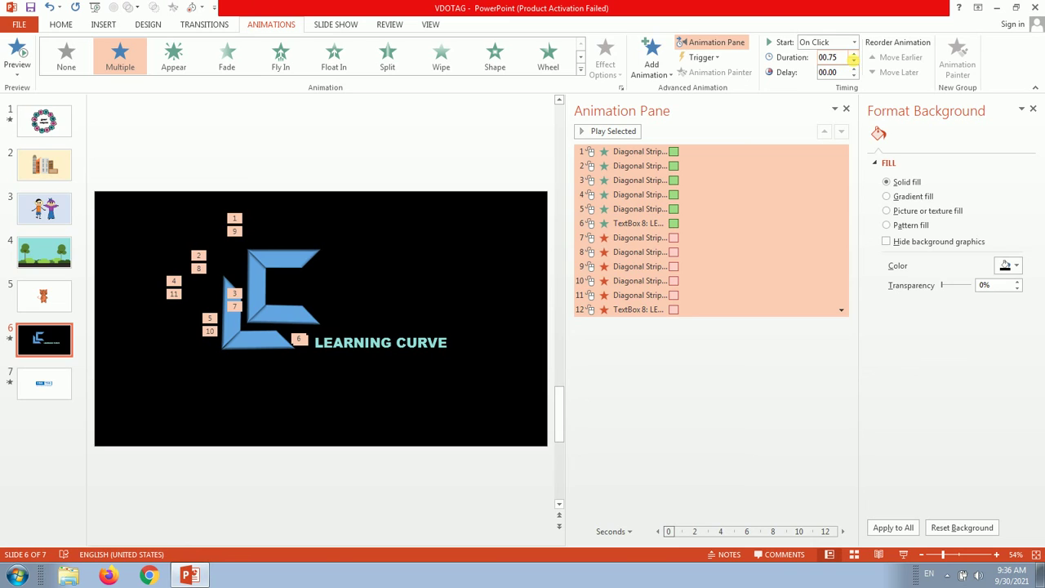
click(854, 62)
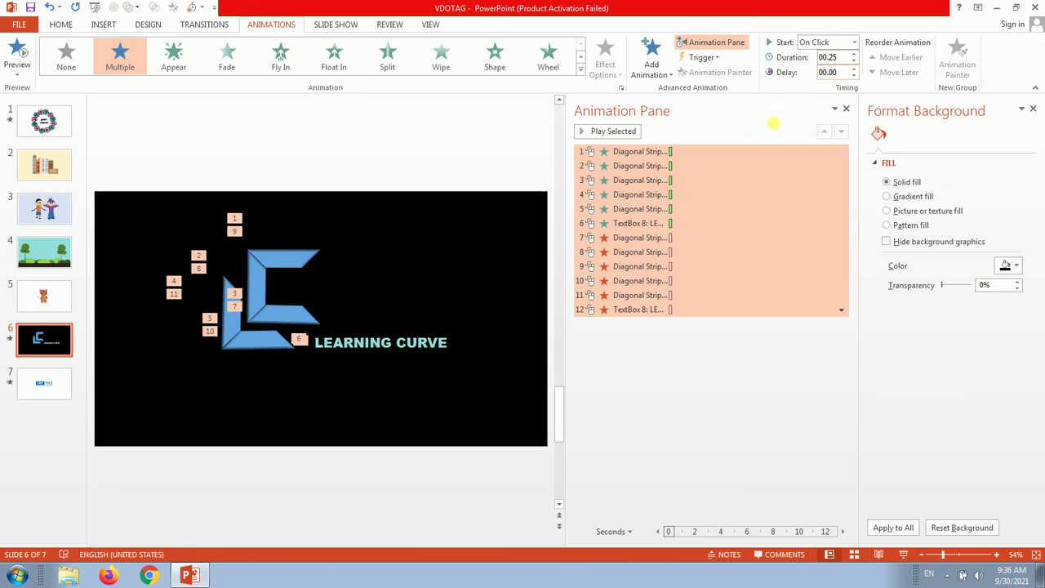
click(711, 168)
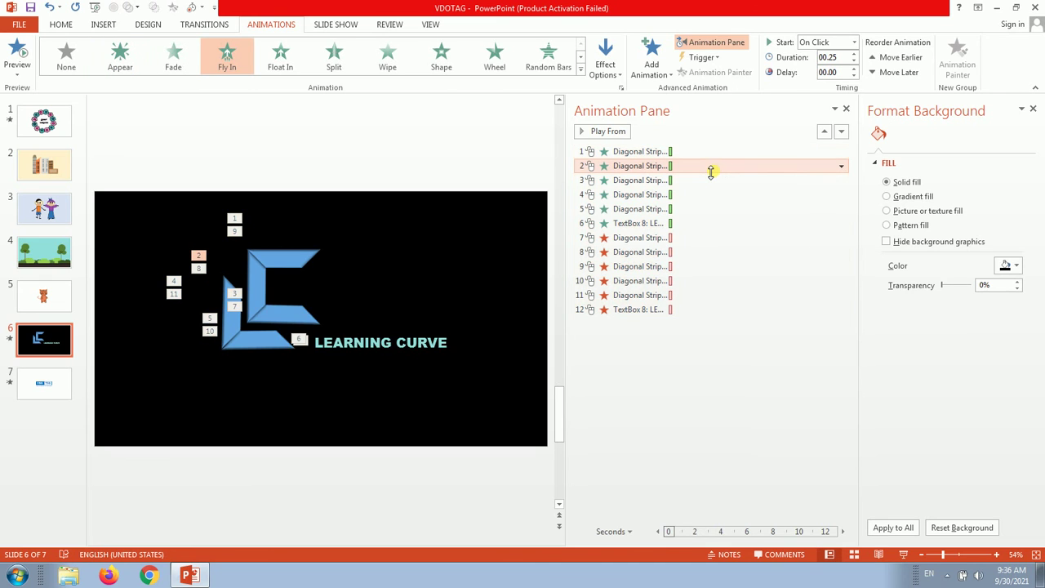
drag(711, 171, 702, 317)
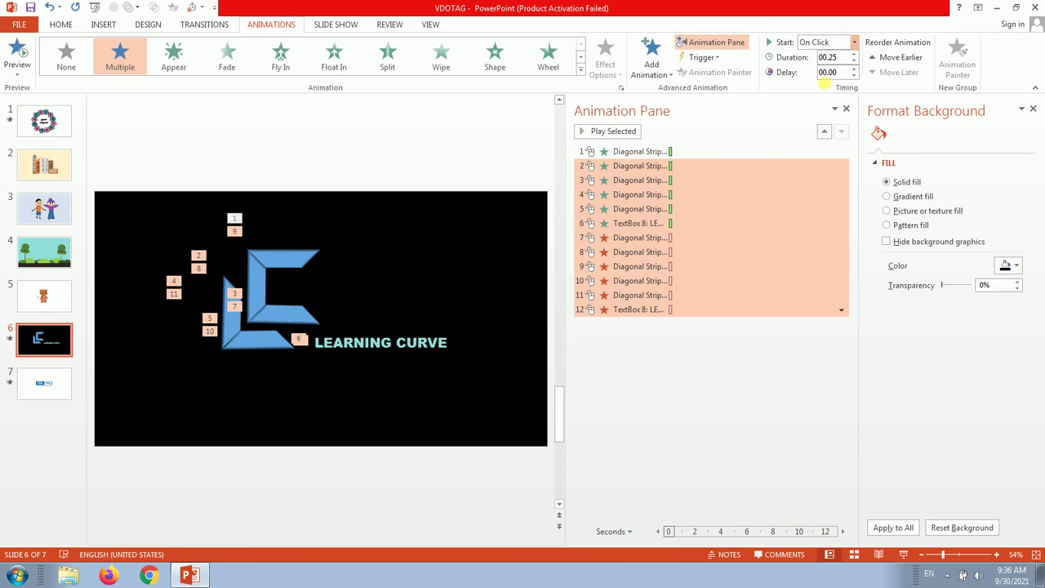
Start animations 2–12 After Previous and make both LEARNING CURVE text effects 0.50 seconds.
click(826, 80)
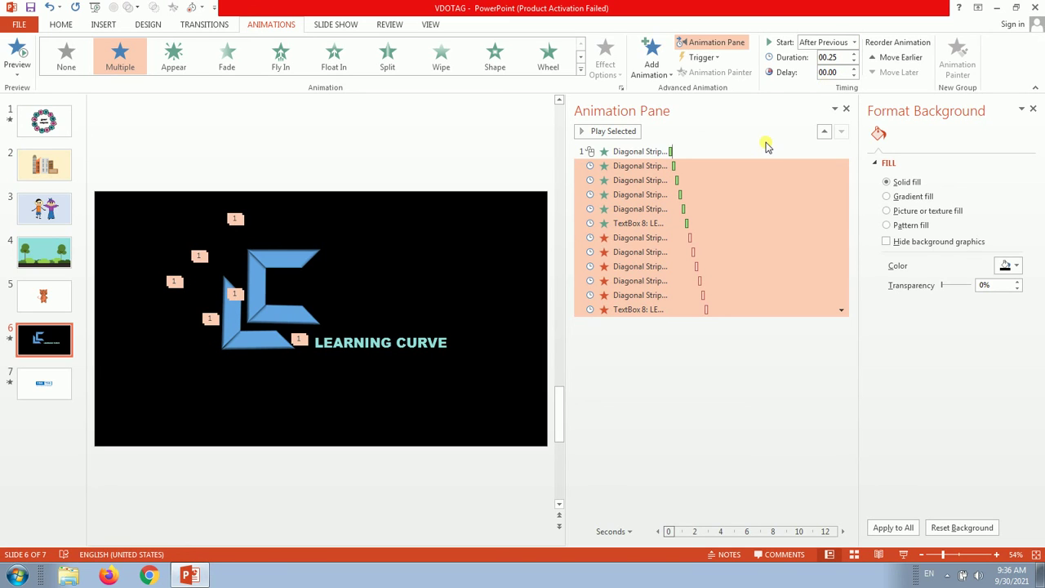
click(660, 225)
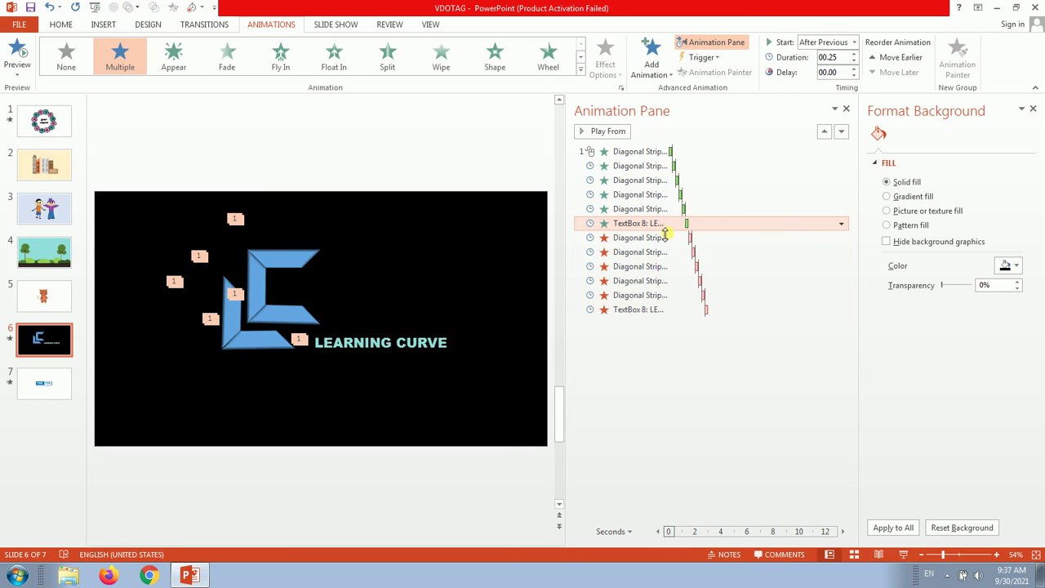
click(854, 54)
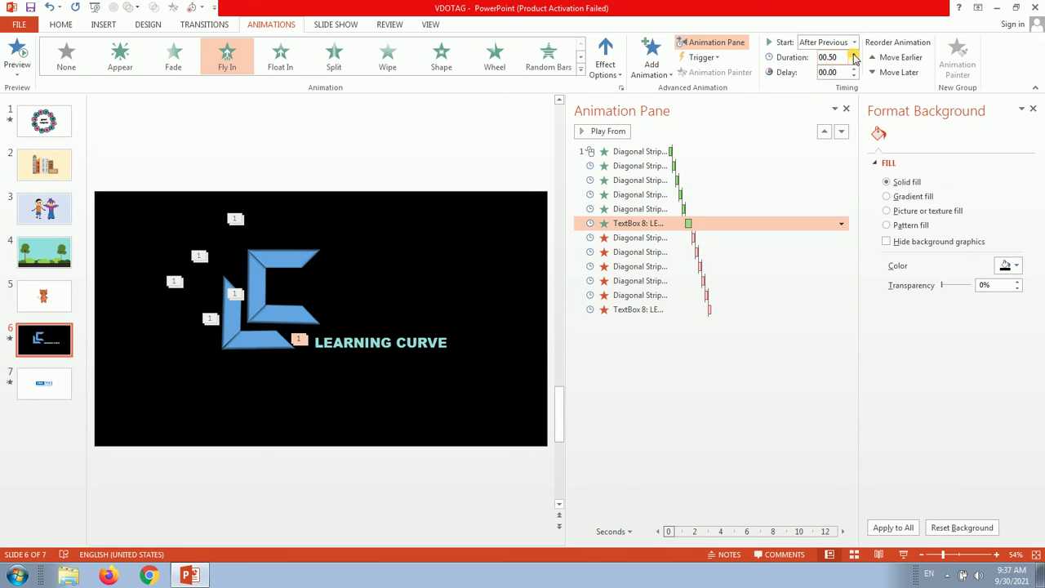
click(724, 311)
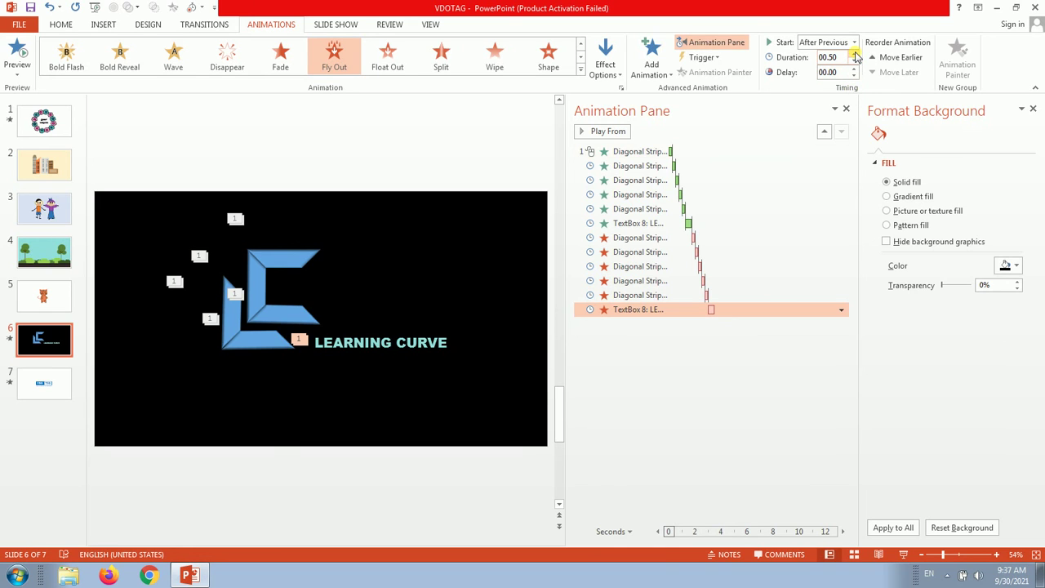
click(689, 346)
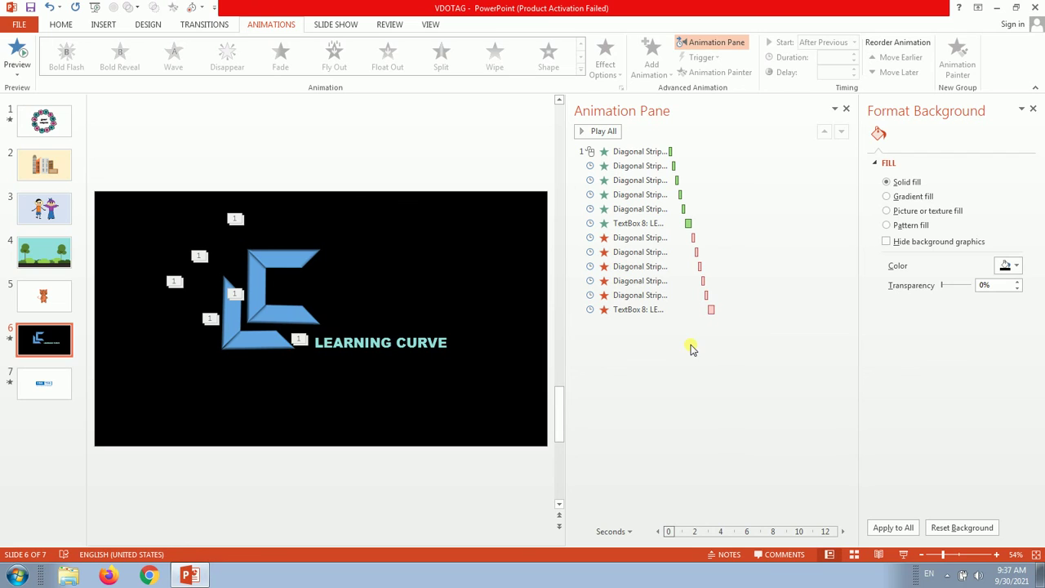
Play the slide show from the current slide.
click(904, 557)
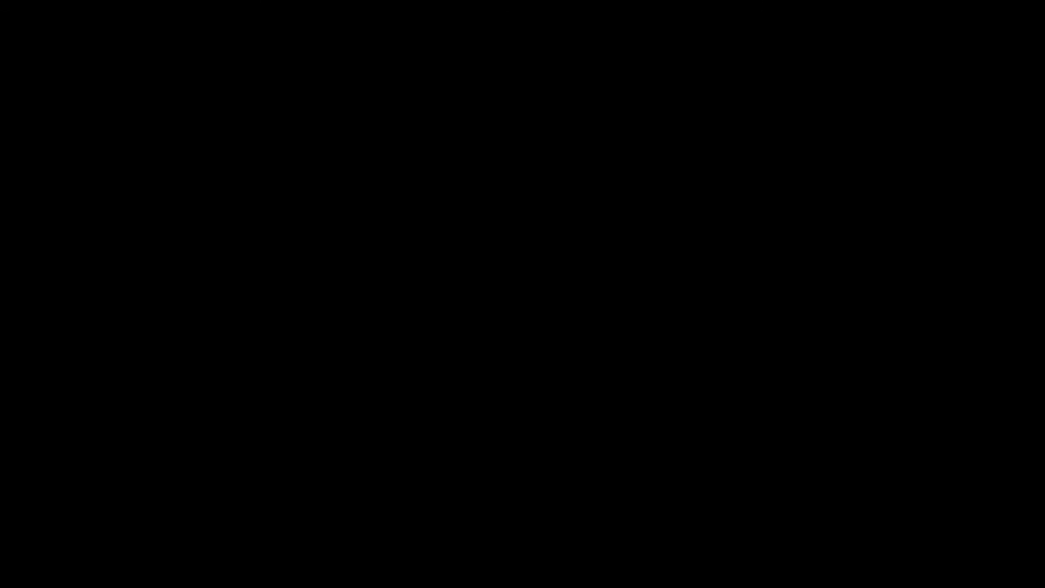